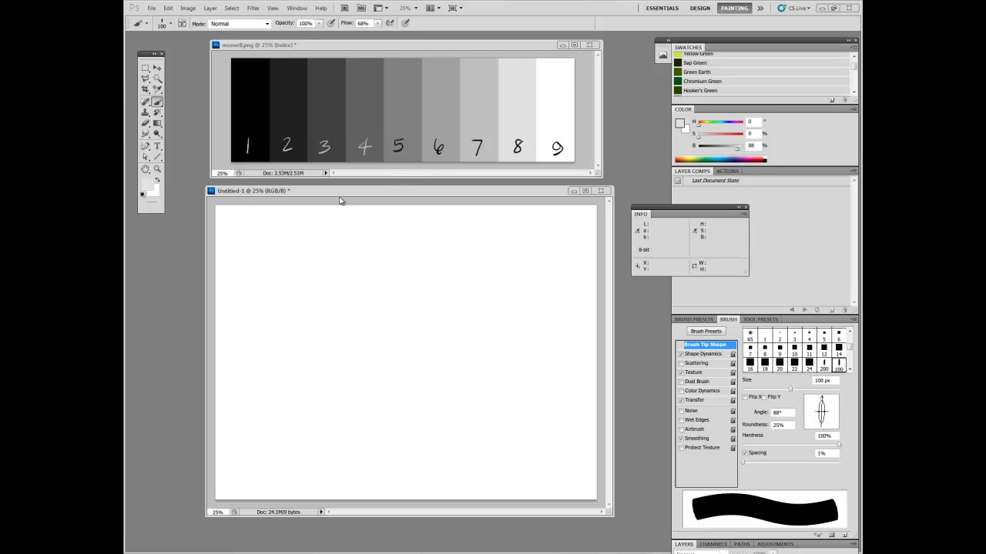
- With the Brush, take value 2 from the scale and paint a dark grey patch on the canvas
click(158, 102)
mouse_move(676, 208)
mouse_down()
mouse_move(668, 207)
mouse_move(684, 213)
mouse_move(599, 188)
mouse_move(658, 229)
mouse_up()
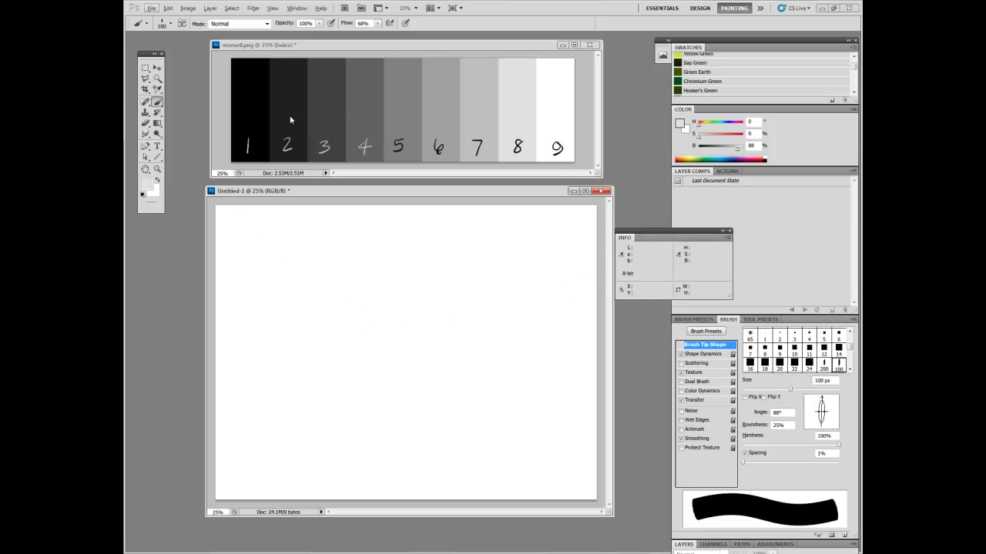
alt+click(292, 145)
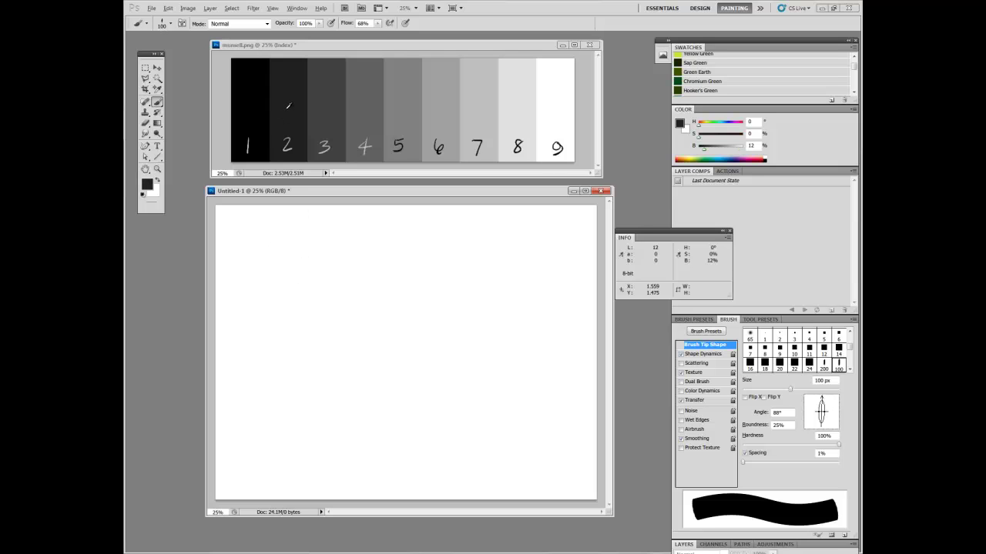
mouse_move(321, 264)
mouse_down()
mouse_move(288, 297)
mouse_move(328, 287)
mouse_move(332, 327)
mouse_up()
mouse_move(342, 289)
mouse_down()
mouse_move(330, 343)
mouse_move(355, 305)
mouse_move(354, 315)
mouse_move(355, 294)
mouse_move(337, 299)
mouse_move(317, 338)
mouse_move(354, 300)
mouse_move(337, 345)
mouse_move(363, 302)
mouse_move(353, 347)
mouse_up()
- Paint a value 5 mid grey patch beside it, darkening the shared border and extending the grey
alt+click(408, 123)
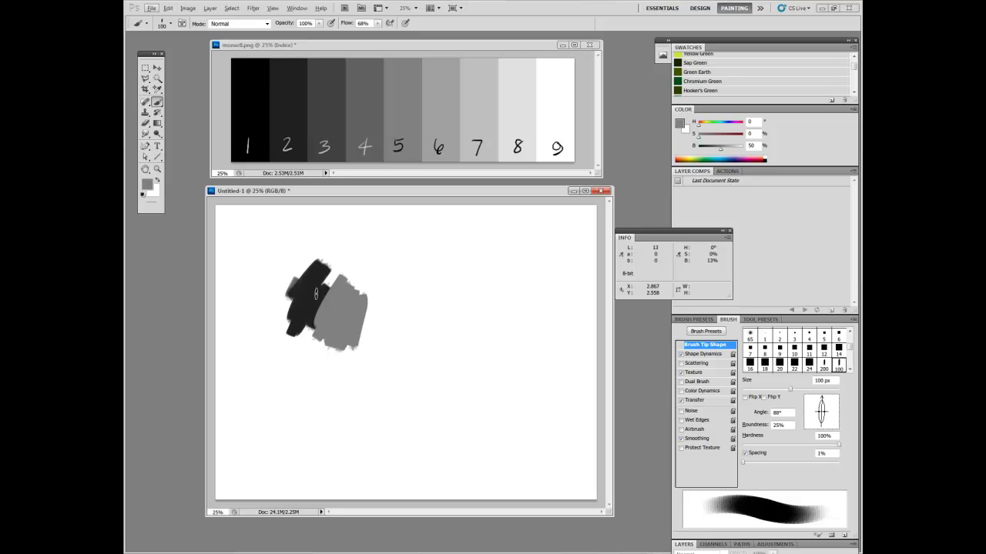
drag(321, 289, 331, 278)
alt+click(331, 274)
mouse_move(287, 347)
mouse_down()
mouse_move(339, 264)
mouse_move(319, 292)
mouse_move(299, 298)
mouse_move(311, 264)
mouse_move(278, 313)
mouse_move(308, 261)
mouse_move(329, 269)
mouse_move(305, 314)
mouse_move(281, 324)
mouse_move(296, 302)
mouse_up()
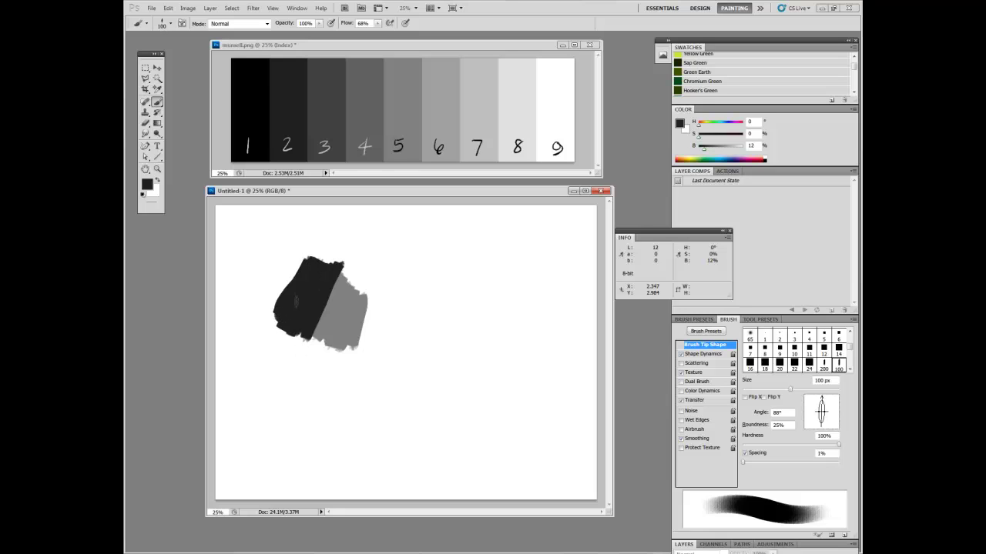
alt+click(337, 306)
mouse_move(357, 294)
mouse_down()
mouse_move(362, 278)
mouse_move(360, 296)
mouse_up()
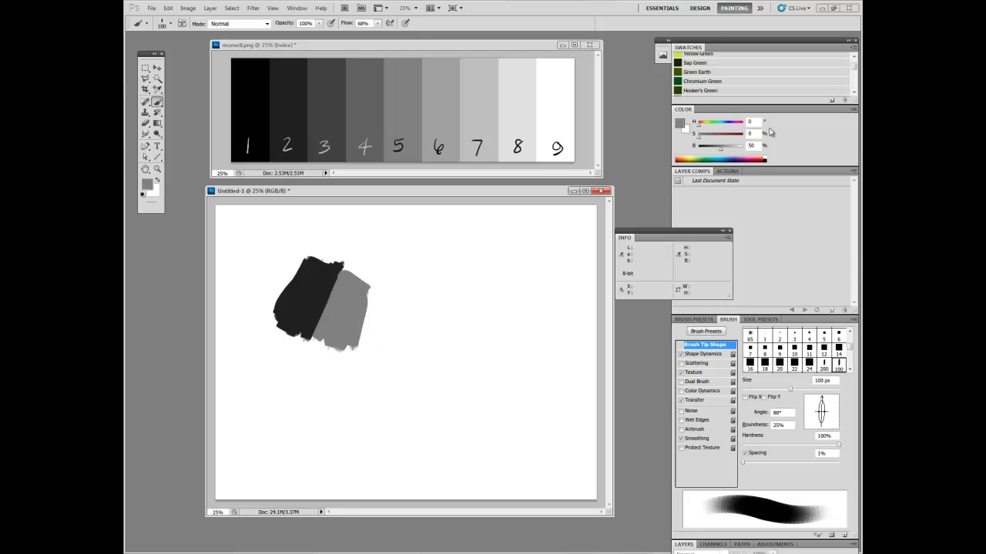
- Convert the canvas to Grayscale via Image > Mode
click(848, 111)
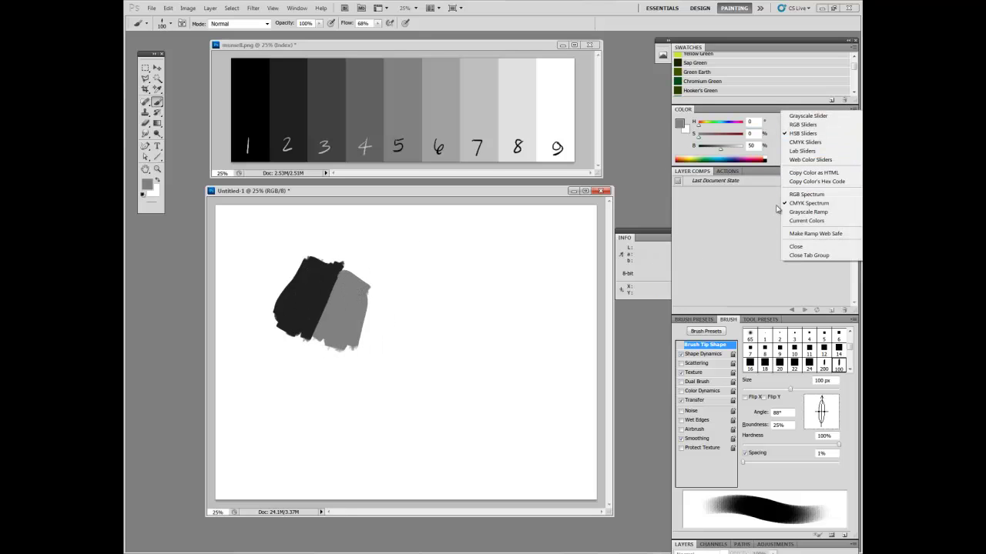
click(188, 8)
click(188, 8)
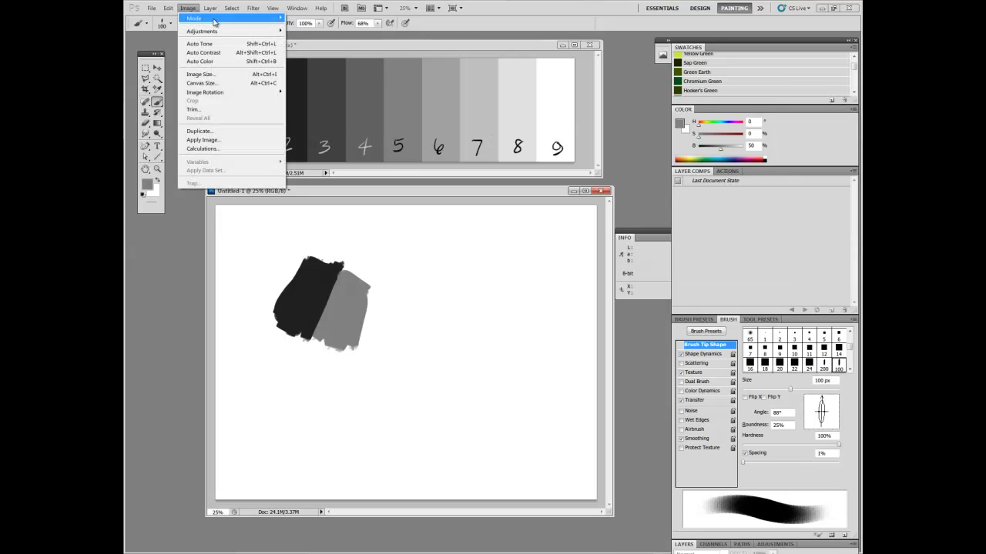
mouse_move(194, 17)
click(304, 26)
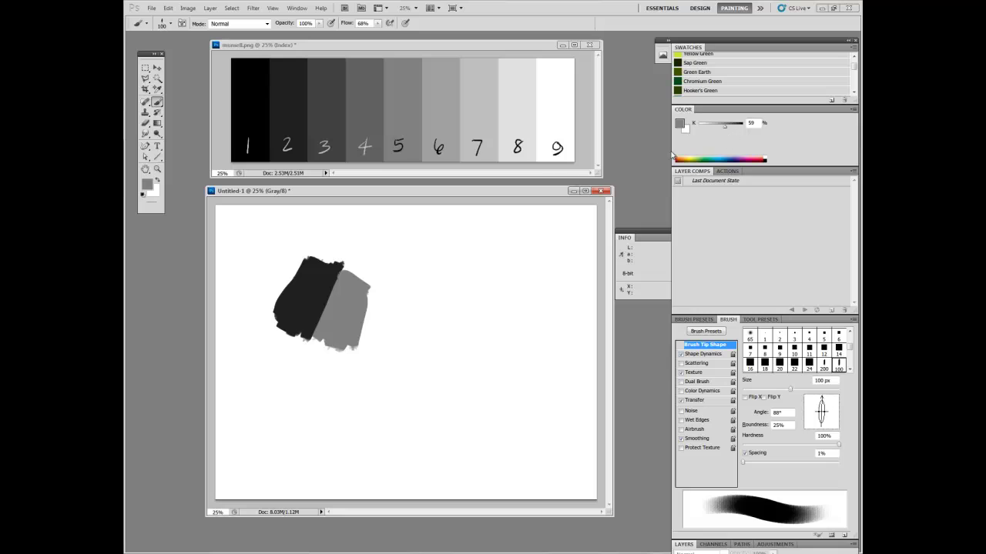
- Alt-click the dark stroke, the grey stroke and the white canvas to check their K values
alt+click(321, 292)
alt+click(358, 302)
alt+click(309, 286)
alt+click(396, 246)
key(alt)
- Reset the colour to black, then sample the painted grey and several value-scale steps for comparison
click(744, 126)
alt+click(344, 310)
click(439, 113)
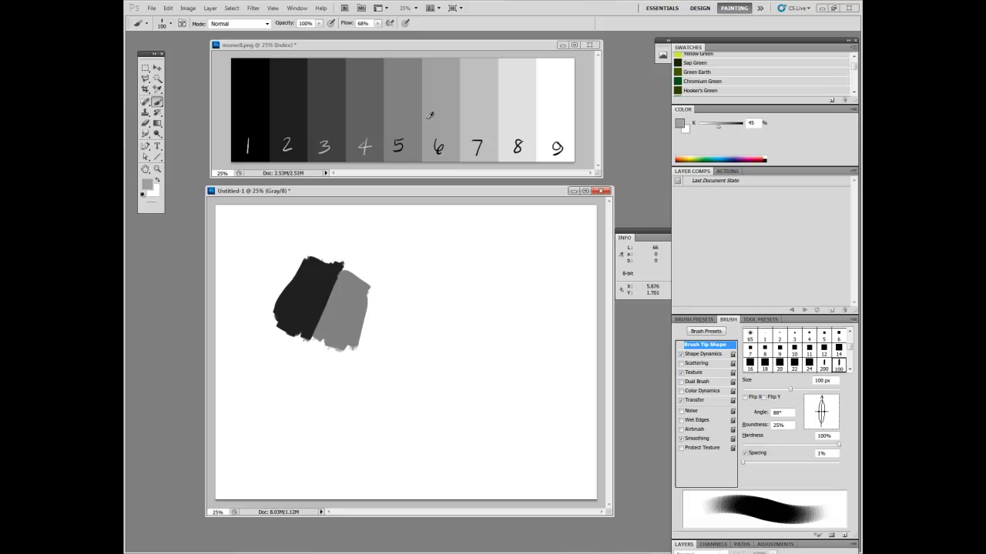
click(389, 106)
click(362, 112)
click(301, 109)
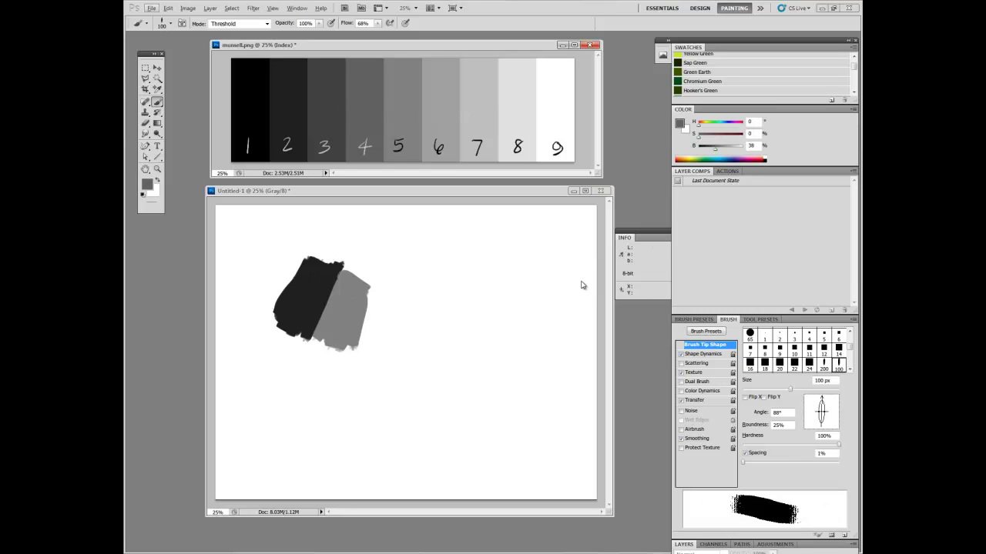
click(321, 200)
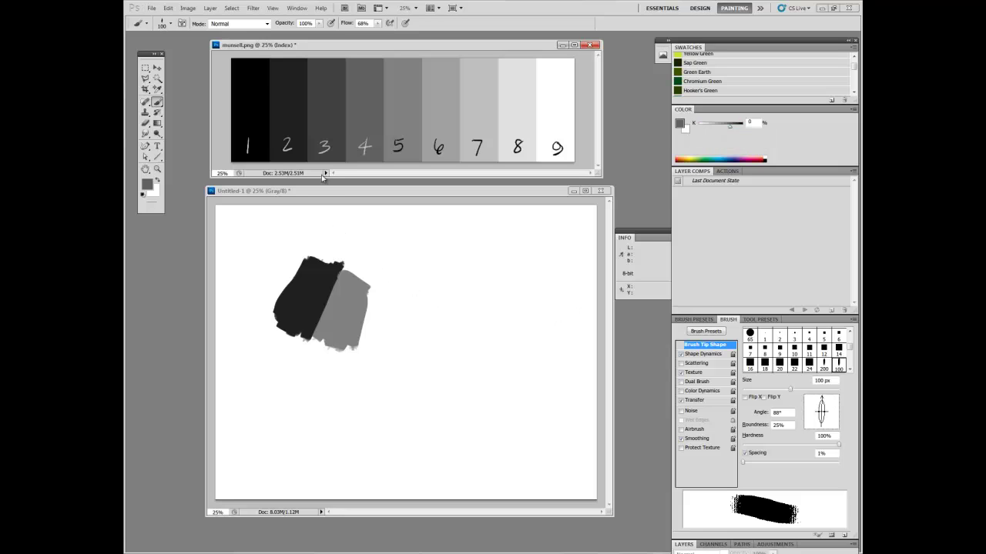
- Convert the canvas back to RGB Color mode
click(188, 8)
mouse_move(223, 20)
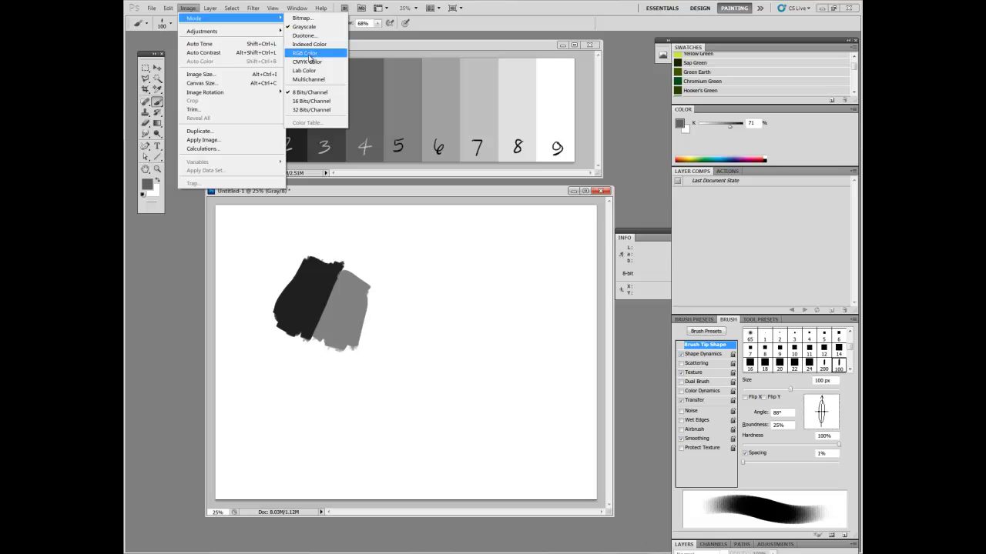
click(308, 58)
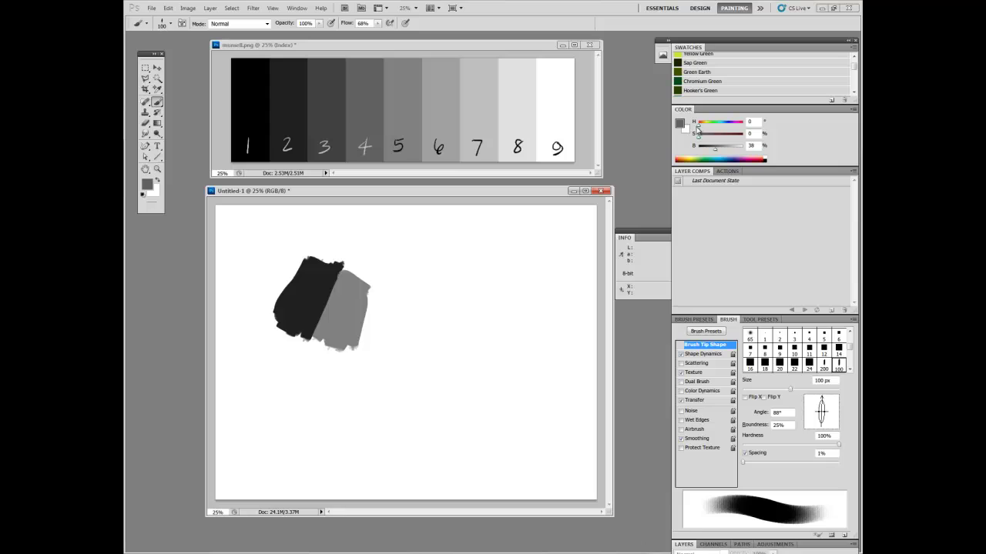
- Shift the hue toward blue, move the canvas window left, and undo away both grey patches
mouse_move(698, 128)
mouse_down()
mouse_move(748, 129)
mouse_move(686, 129)
mouse_up()
drag(404, 191, 381, 193)
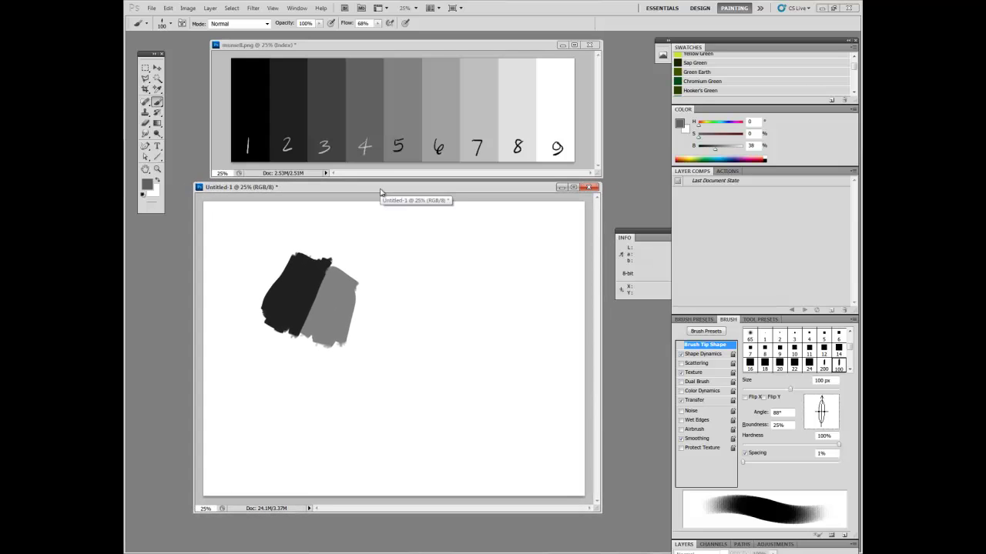
key(ctrl+alt+z)
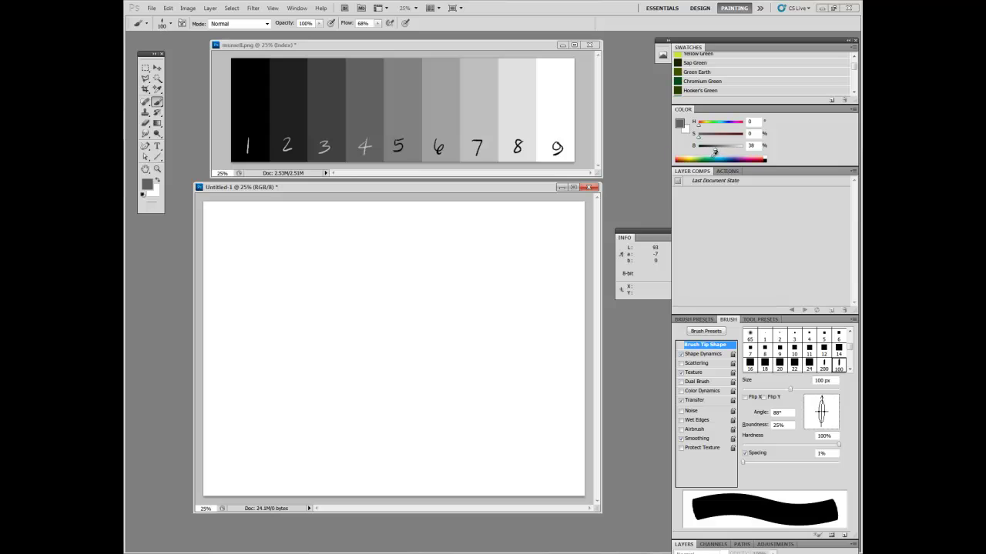
- Darken the colour to near black, then sample Munsell value steps 1 through 8 in turn
mouse_move(714, 148)
mouse_down()
mouse_move(702, 151)
mouse_move(739, 150)
mouse_move(699, 151)
mouse_move(744, 152)
mouse_move(714, 154)
mouse_up()
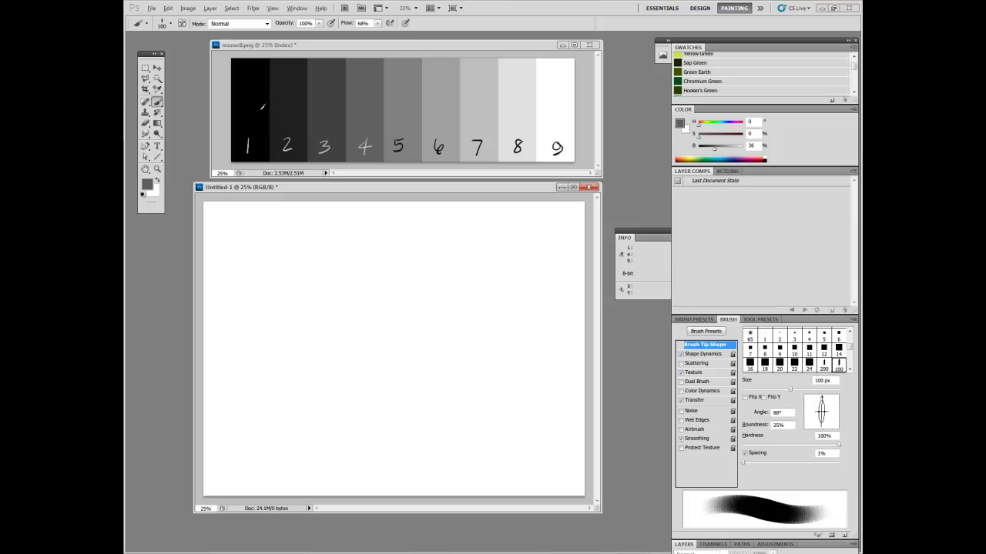
alt+click(257, 107)
alt+click(294, 97)
alt+click(327, 97)
alt+click(381, 98)
alt+click(415, 97)
alt+click(478, 101)
alt+click(516, 97)
alt+click(562, 101)
- Sample white step 9, then set the Color panel hue to yellow at 56
click(580, 144)
alt+click(558, 103)
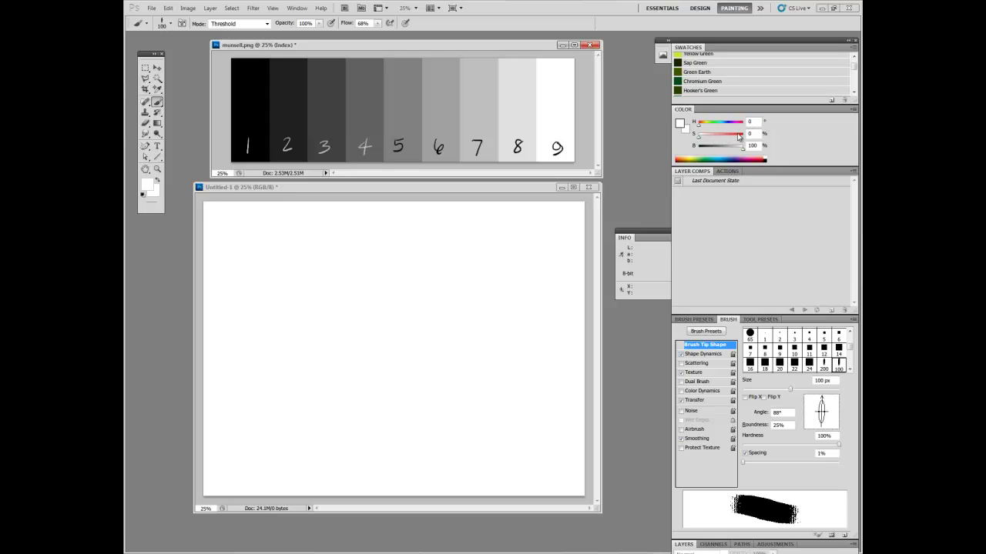
click(707, 127)
click(709, 123)
- At 100% saturation in Normal mode, brush a solid yellow rectangle left of centre, then sample white step 9
drag(699, 137, 745, 137)
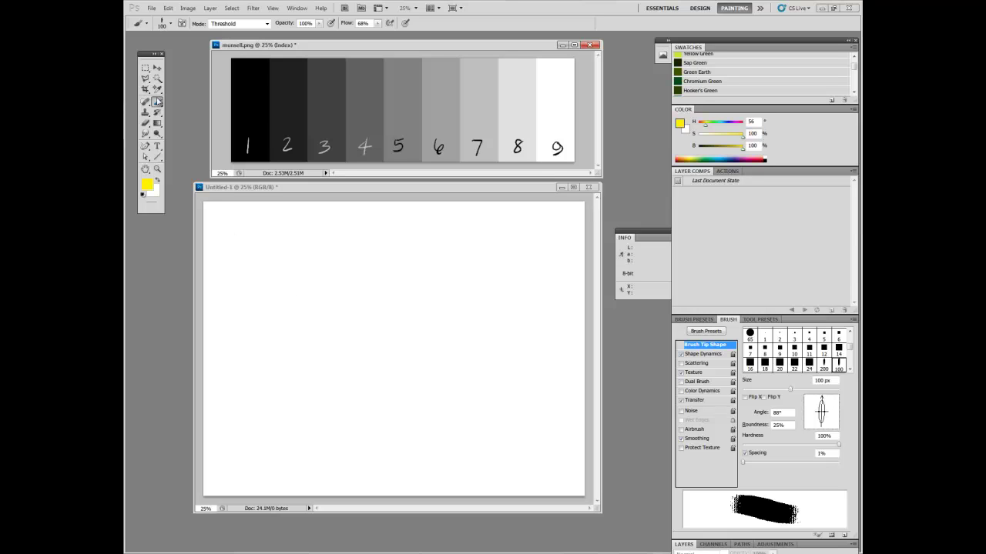
key(alt+shift+n)
mouse_move(299, 342)
mouse_down()
mouse_move(315, 281)
mouse_move(305, 337)
mouse_move(334, 282)
mouse_move(339, 343)
mouse_move(352, 281)
mouse_move(345, 347)
mouse_up()
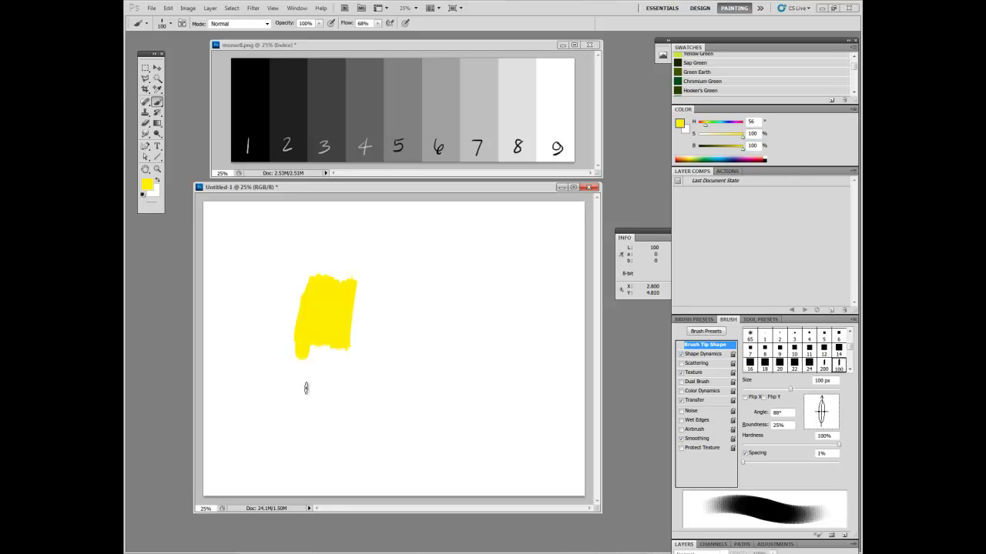
mouse_move(316, 346)
mouse_down()
mouse_move(346, 355)
mouse_move(298, 354)
mouse_move(299, 277)
mouse_move(328, 281)
mouse_move(304, 288)
mouse_move(350, 285)
mouse_move(346, 357)
mouse_move(326, 298)
mouse_up()
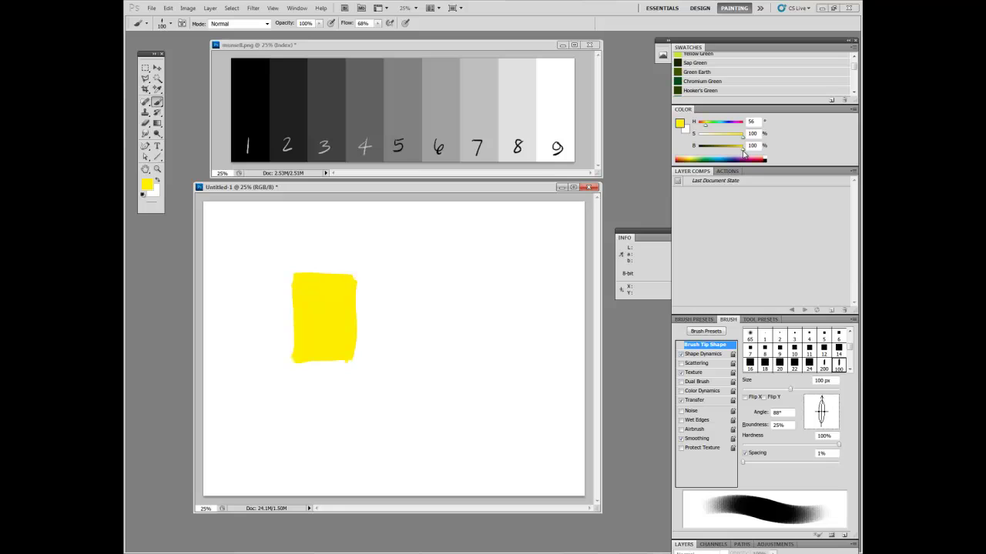
alt+click(571, 112)
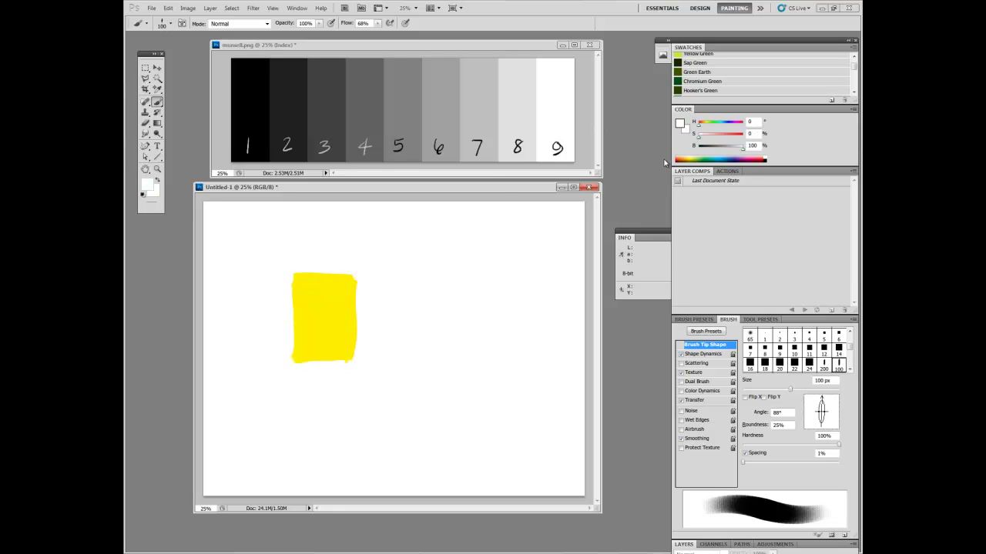
- Set a pure blue (hue 233, 100% saturation) and paint a blue patch against the yellow rectangle
click(729, 123)
drag(728, 127, 727, 127)
drag(700, 137, 745, 137)
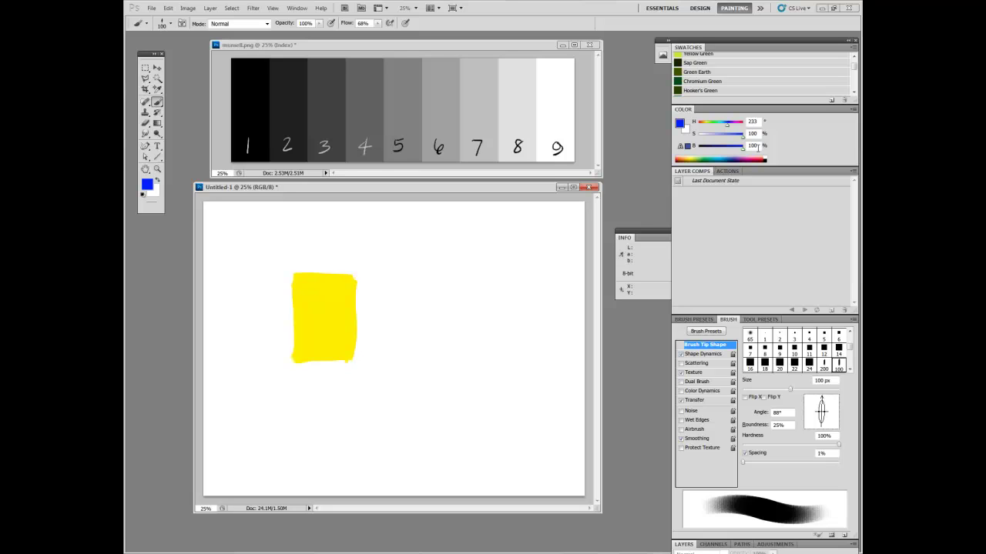
drag(361, 282, 360, 356)
mouse_move(360, 320)
mouse_down()
mouse_move(368, 354)
mouse_move(374, 279)
mouse_move(377, 356)
mouse_move(389, 331)
mouse_move(393, 358)
mouse_move(379, 353)
mouse_up()
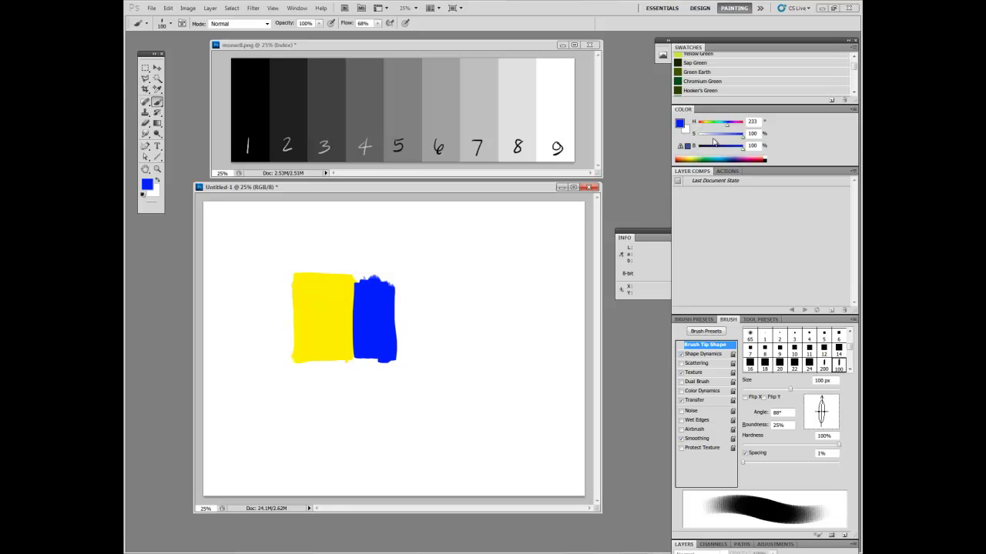
- Fill the blue patch's ragged edges and repaint yellow to straighten the yellow-blue border
alt+click(325, 308)
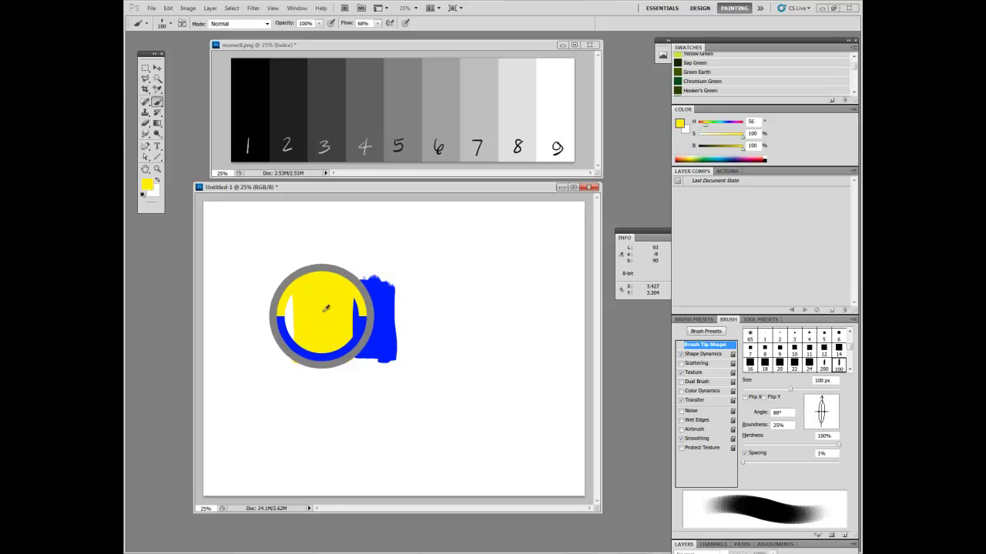
alt+click(380, 316)
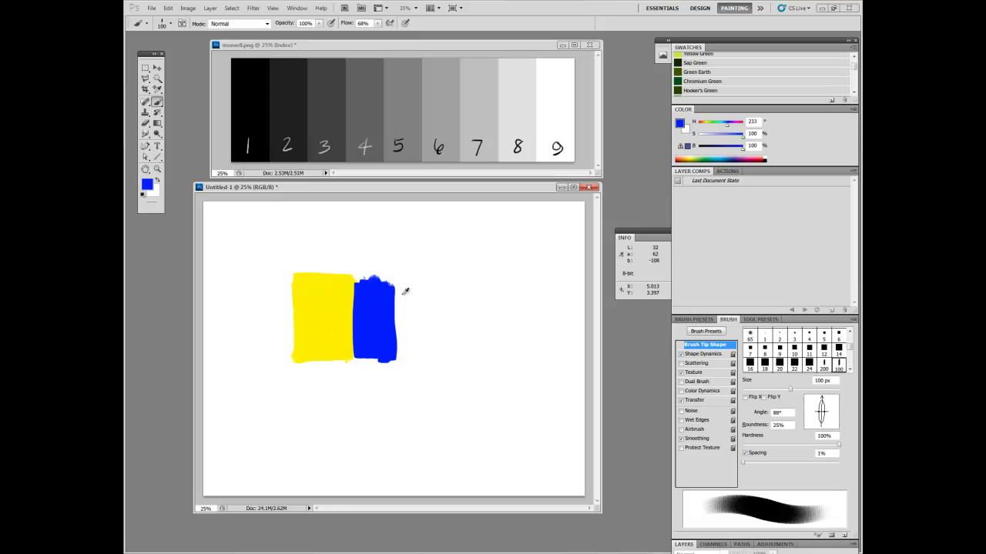
mouse_move(396, 286)
mouse_down()
mouse_move(401, 354)
mouse_move(396, 340)
mouse_up()
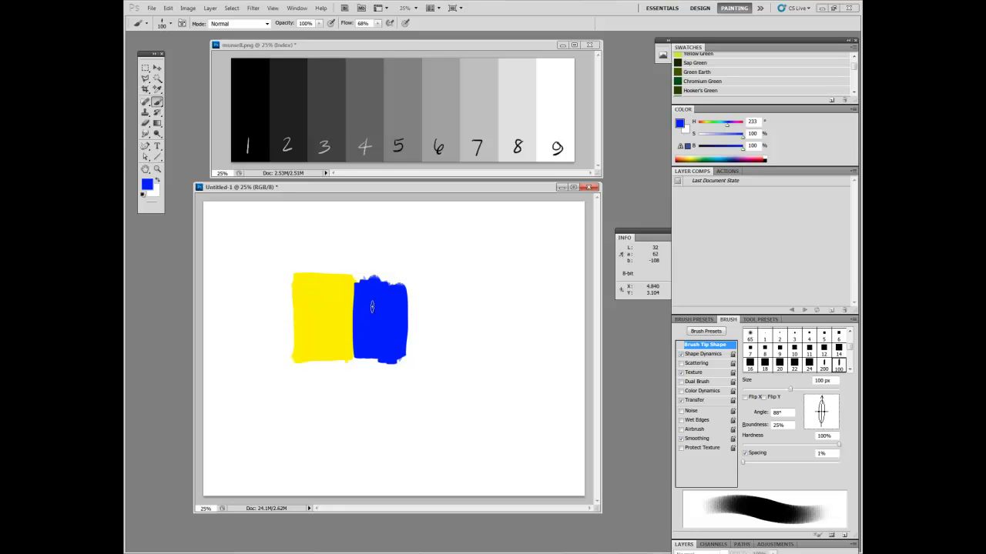
mouse_move(392, 293)
mouse_down()
mouse_move(370, 279)
mouse_move(400, 282)
mouse_move(355, 281)
mouse_move(402, 286)
mouse_move(399, 359)
mouse_move(355, 358)
mouse_move(358, 281)
mouse_move(346, 324)
mouse_up()
key(alt)
mouse_move(345, 270)
mouse_down()
mouse_move(346, 355)
mouse_move(338, 314)
mouse_up()
alt+click(335, 317)
drag(344, 268, 346, 358)
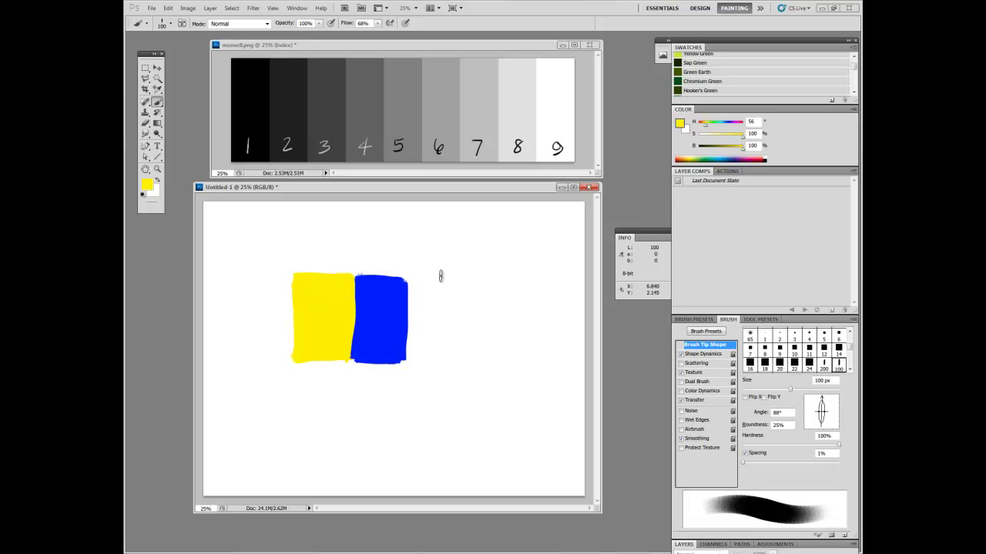
alt+click(386, 304)
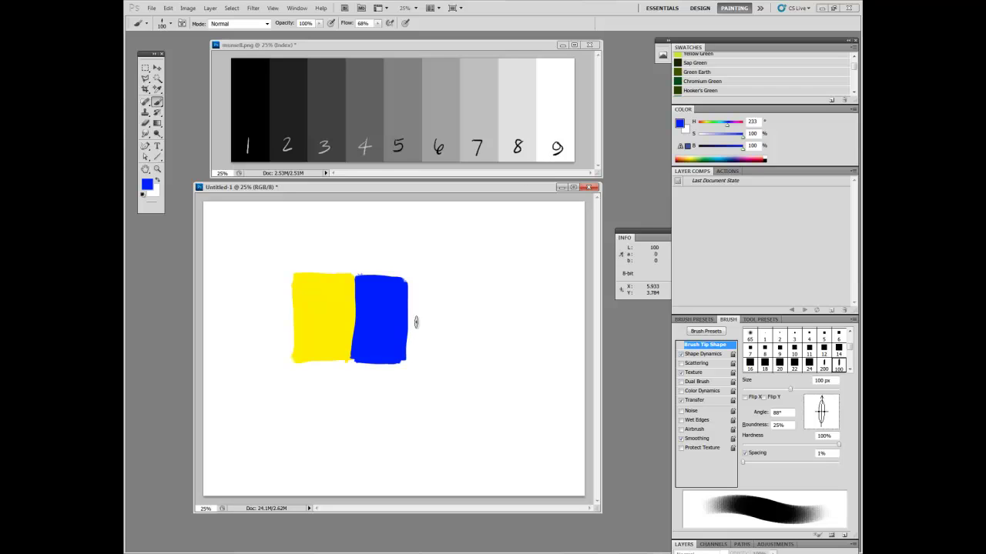
- Lower saturation to about 11%, paint a pale blue stroke right of the blue patch, and float the Info panel
drag(743, 140, 707, 140)
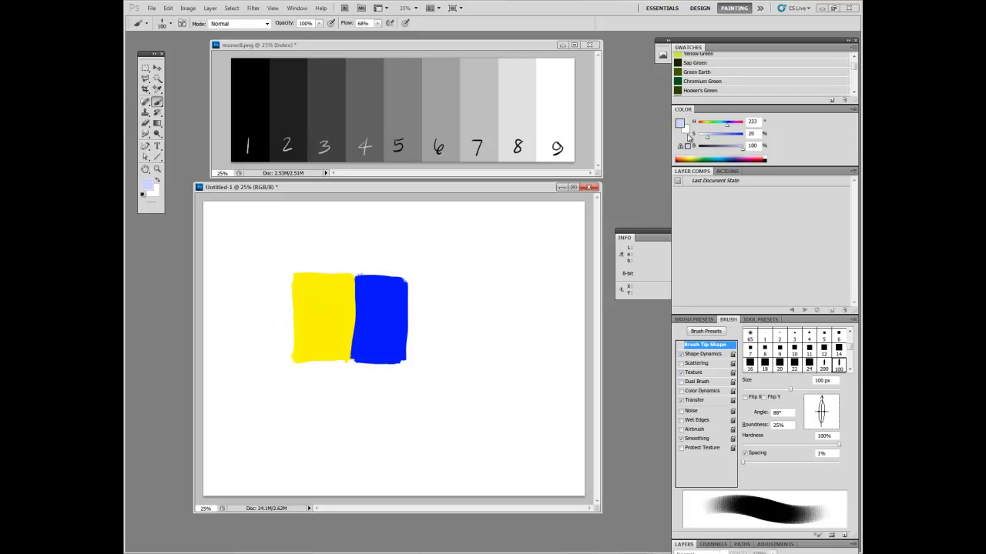
drag(706, 139, 703, 140)
mouse_move(422, 266)
mouse_down()
mouse_move(426, 360)
mouse_move(434, 268)
mouse_move(439, 363)
mouse_move(431, 327)
mouse_move(443, 273)
mouse_move(447, 350)
mouse_move(447, 266)
mouse_move(447, 352)
mouse_move(449, 264)
mouse_move(456, 362)
mouse_up()
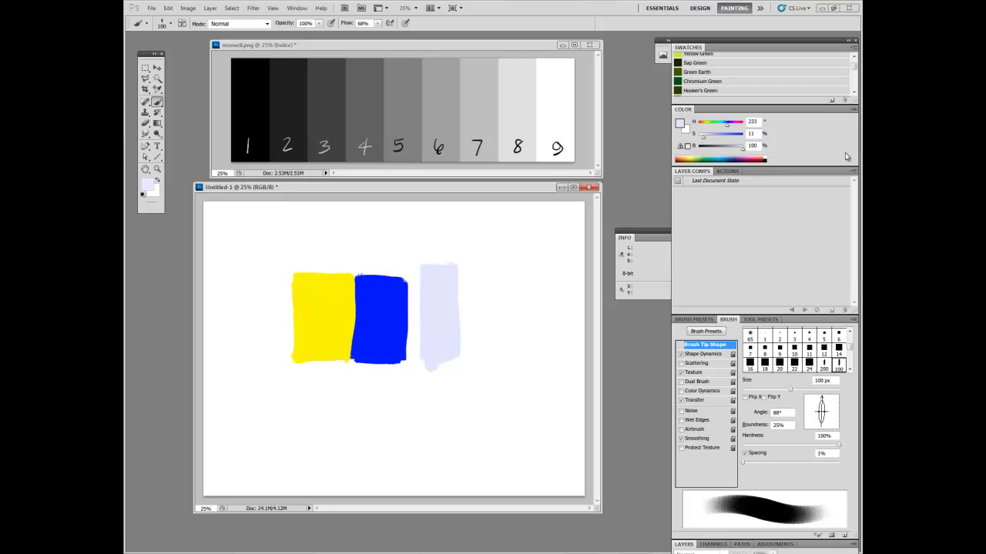
drag(600, 236, 603, 236)
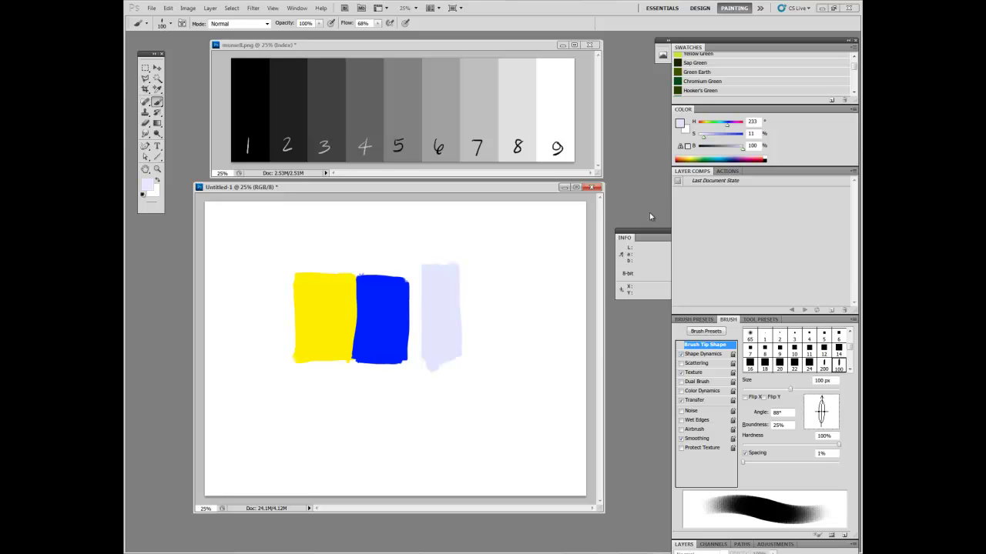
drag(656, 231, 626, 207)
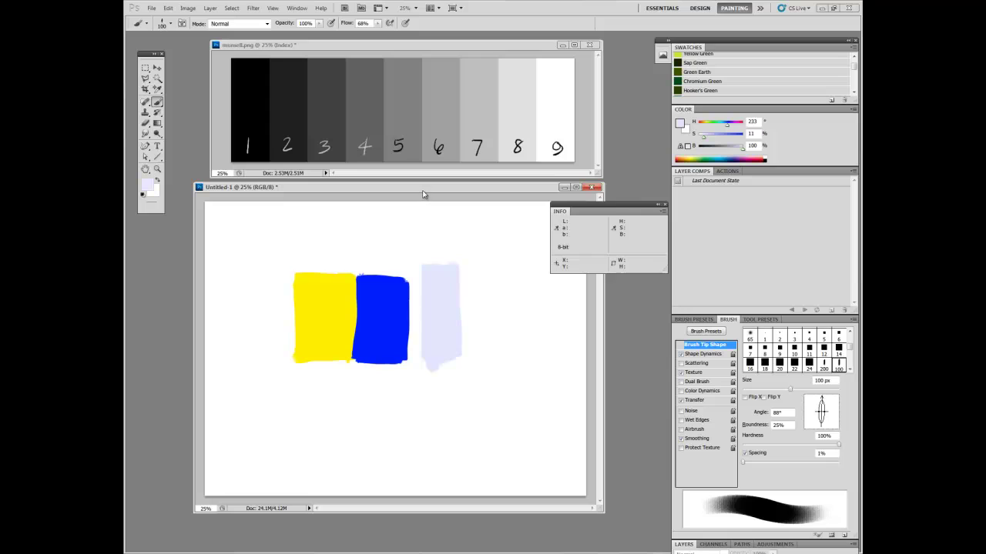
- Move the Untitled-1 window left and park the floating Info panel at its right edge
drag(424, 188, 396, 189)
drag(588, 206, 618, 186)
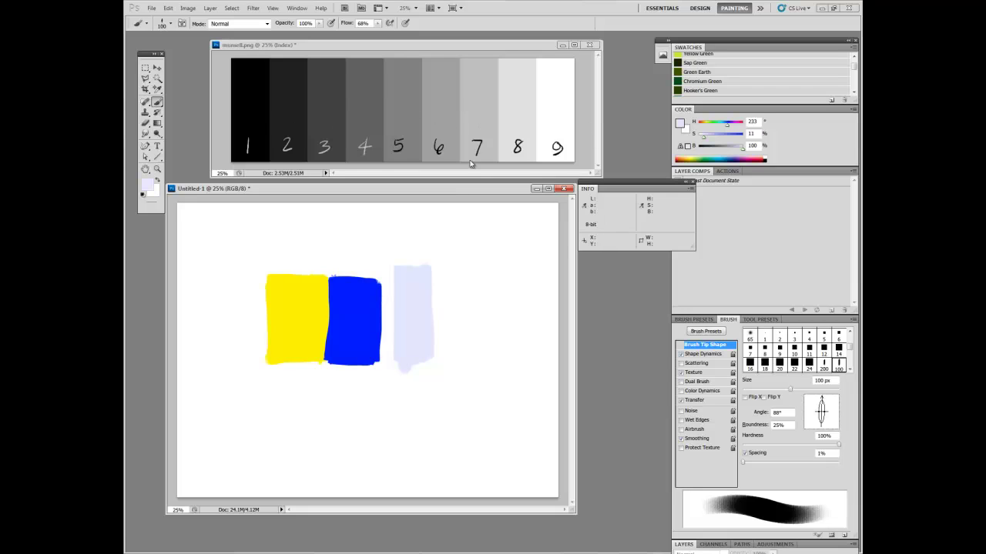
drag(591, 187, 592, 191)
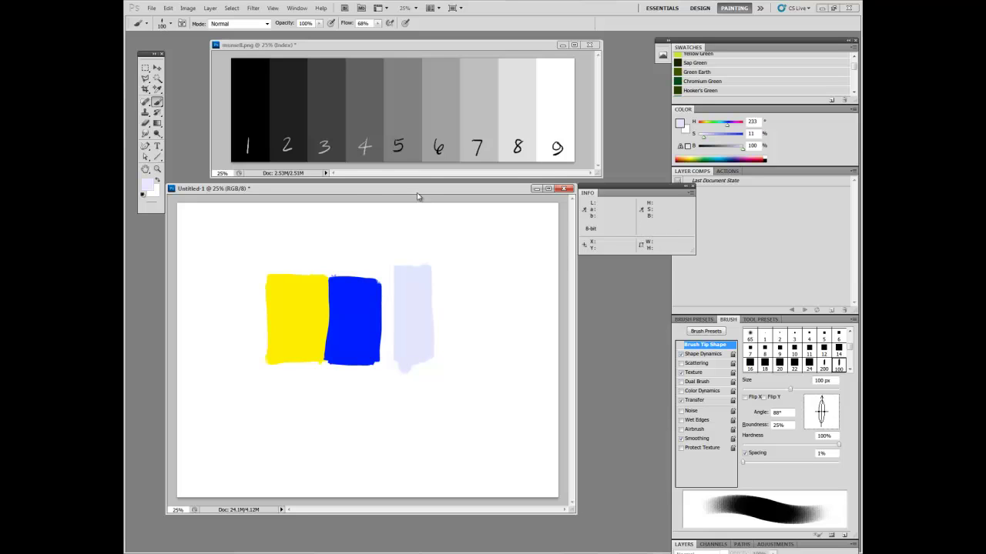
- With the Eyedropper, sample each Munsell swatch from black 1 up to white 9
click(156, 90)
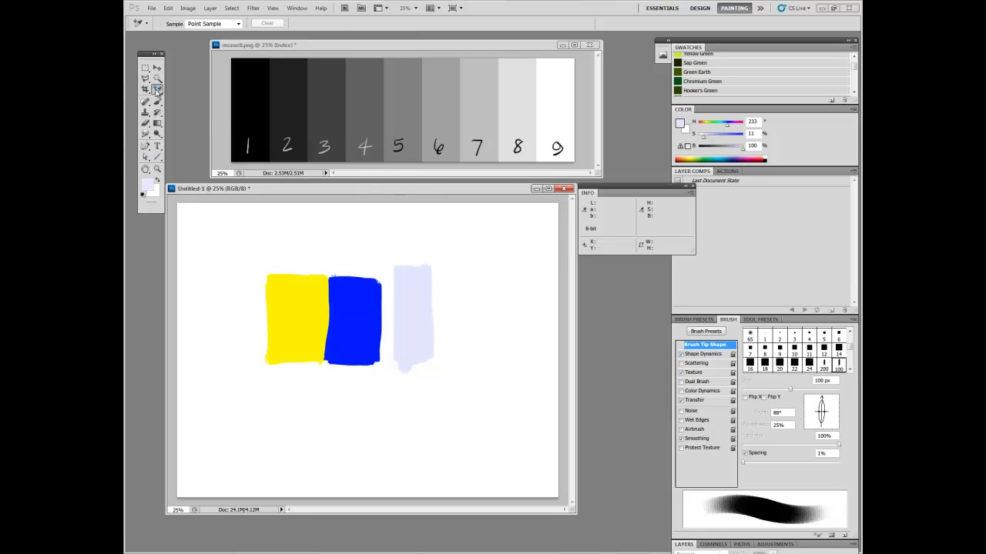
click(156, 90)
click(187, 90)
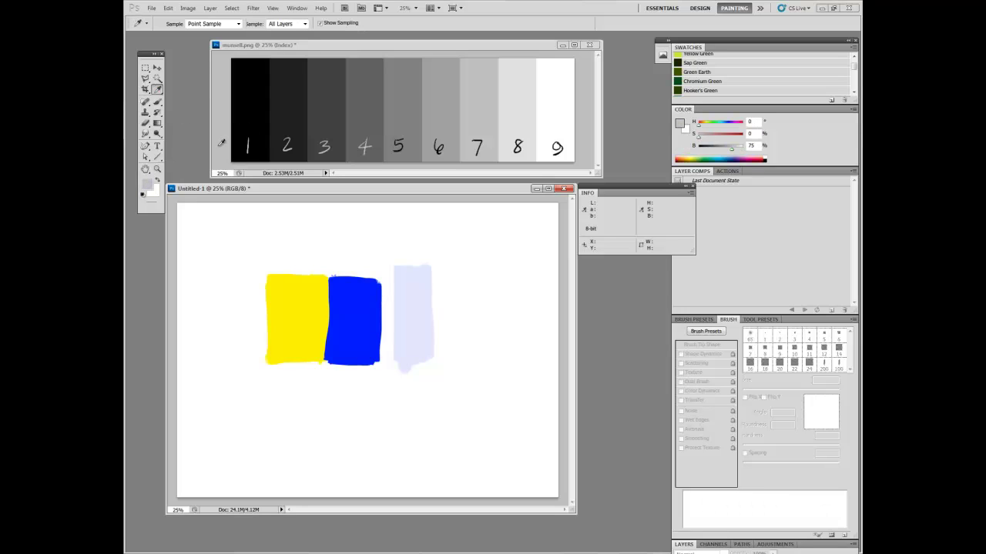
click(256, 111)
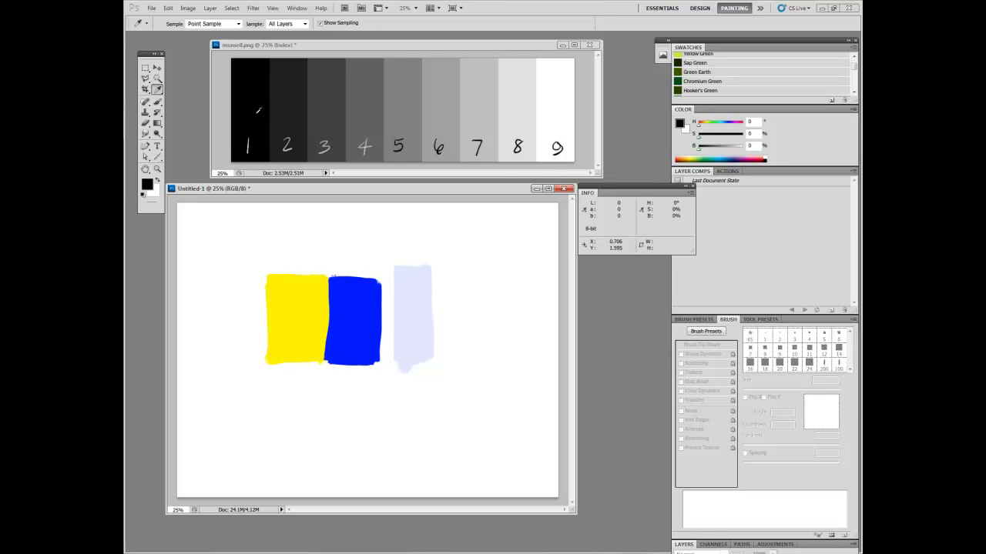
click(296, 107)
click(323, 94)
click(373, 103)
click(405, 97)
click(440, 99)
click(479, 101)
click(519, 112)
click(567, 106)
- Sample back down from swatch 8 to 2, then drag across the scale ending on white 9
click(512, 110)
click(479, 114)
click(450, 117)
click(398, 119)
click(363, 117)
click(323, 118)
click(250, 119)
click(299, 121)
drag(298, 121, 559, 118)
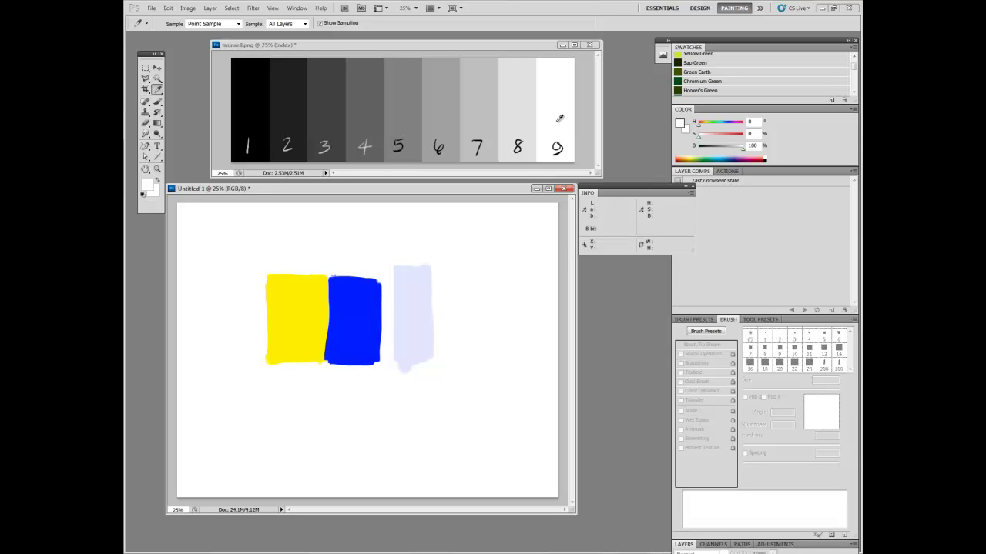
- Drag the Eyedropper from the yellow patch onto the blue one, taking blue (hue 233, 100%, 100%)
drag(301, 242, 355, 316)
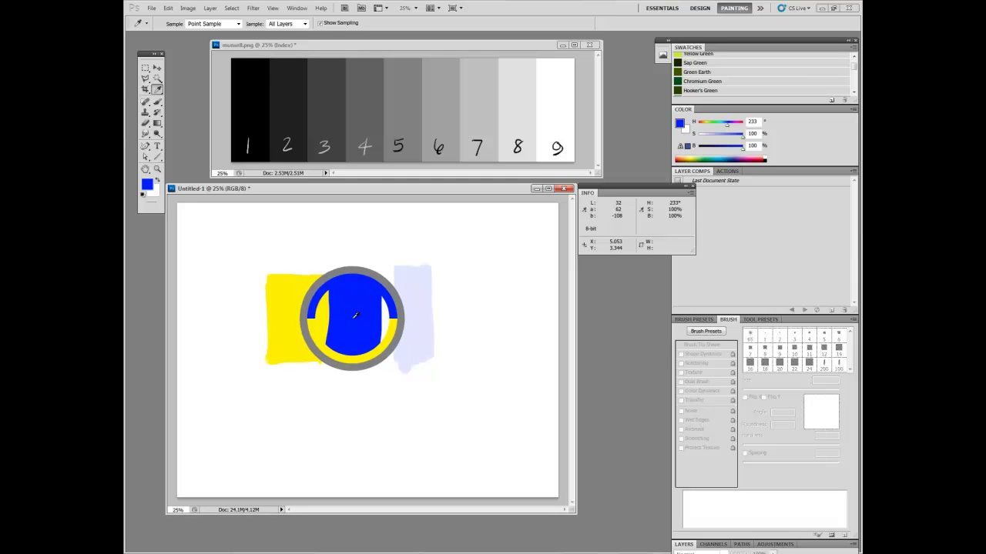
mouse_move(355, 316)
mouse_down()
mouse_move(319, 321)
mouse_move(417, 316)
mouse_move(358, 313)
mouse_move(412, 313)
mouse_move(412, 280)
mouse_move(412, 308)
mouse_move(359, 312)
mouse_move(354, 297)
mouse_up()
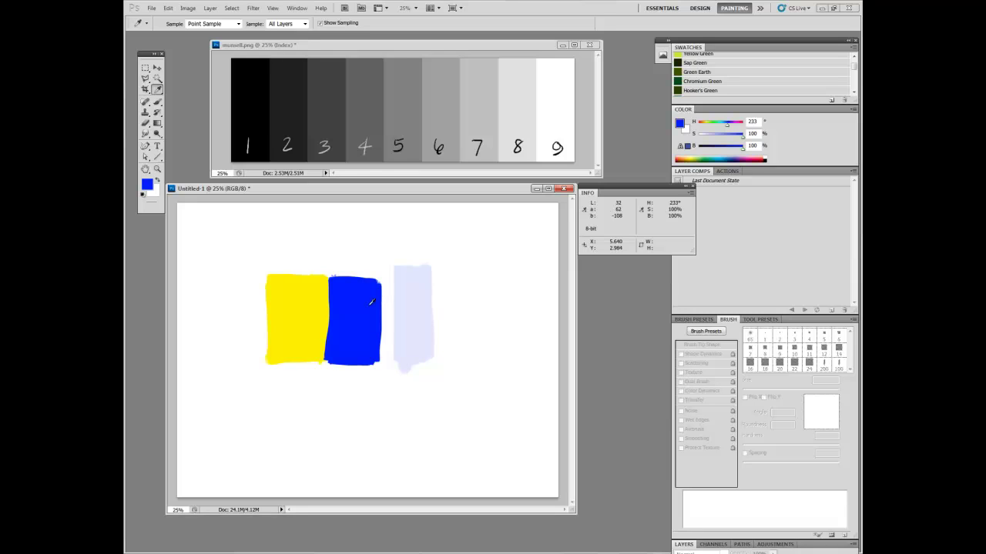
- Sample white (value 9) from munsell.png as Photoshop's foreground colour
click(523, 91)
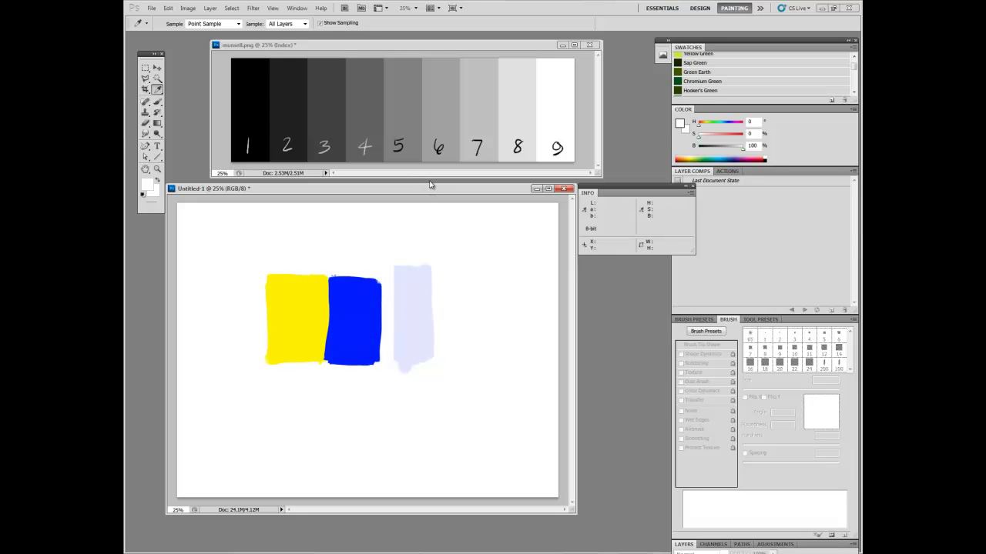
drag(422, 186, 421, 182)
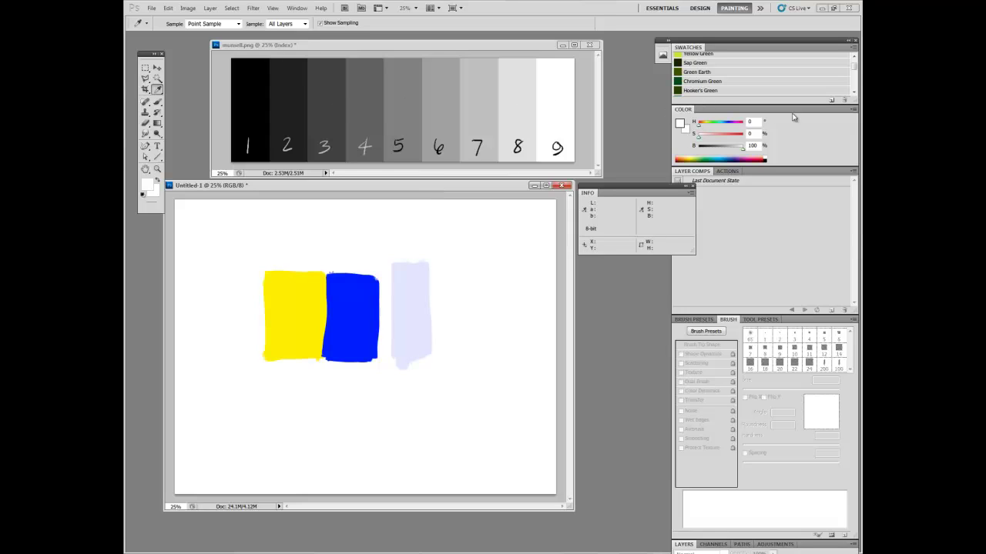
- Switch the Color panel sliders to Lab and lower the lightness toward mid grey
click(851, 109)
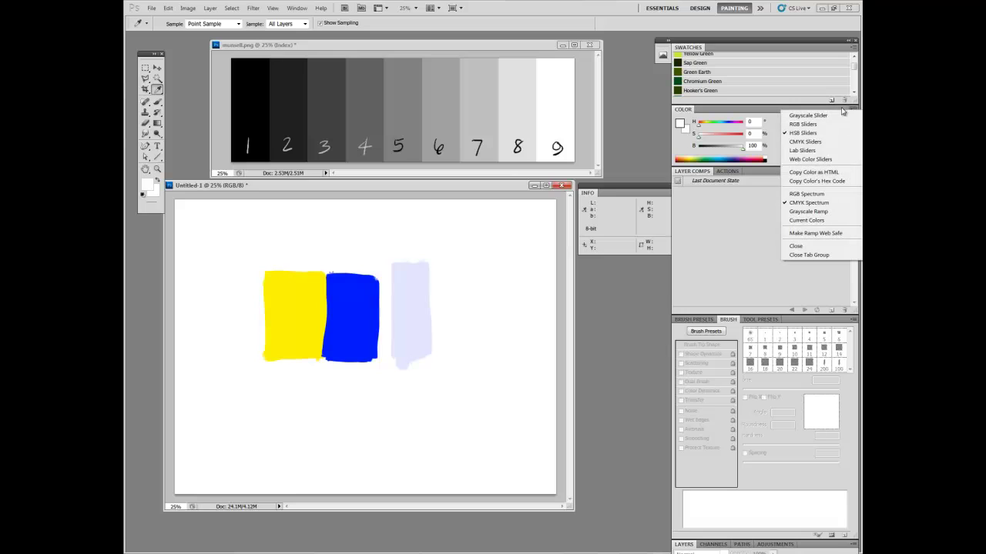
click(805, 150)
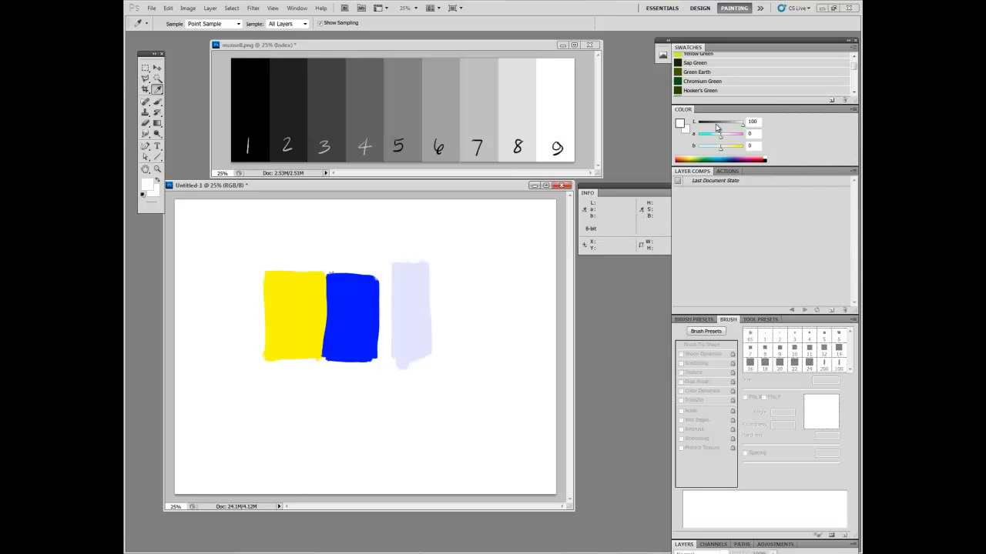
mouse_move(719, 128)
mouse_down()
mouse_move(707, 128)
mouse_move(726, 127)
mouse_up()
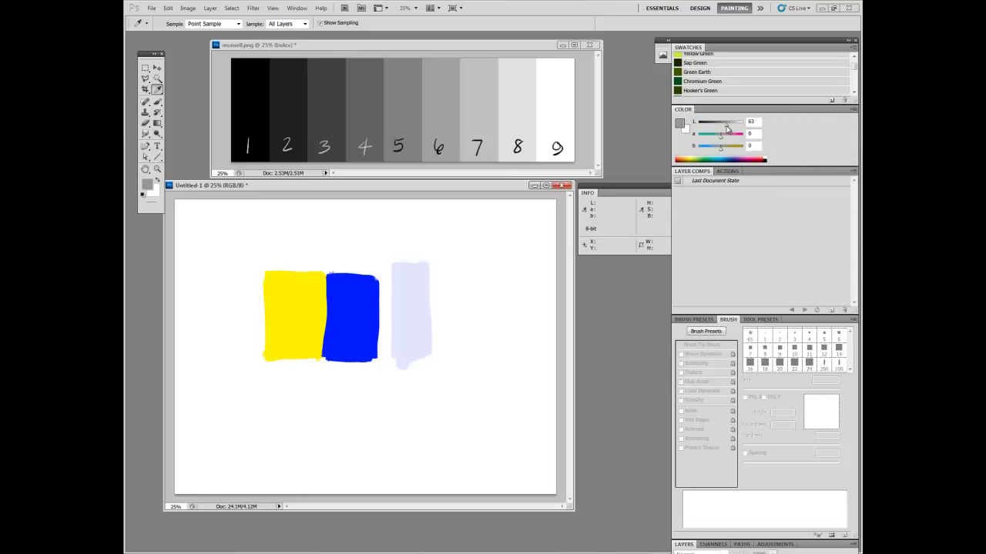
- Sample the blue patch and grey swatch 5, then settle on a light green from the spectrum
click(361, 301)
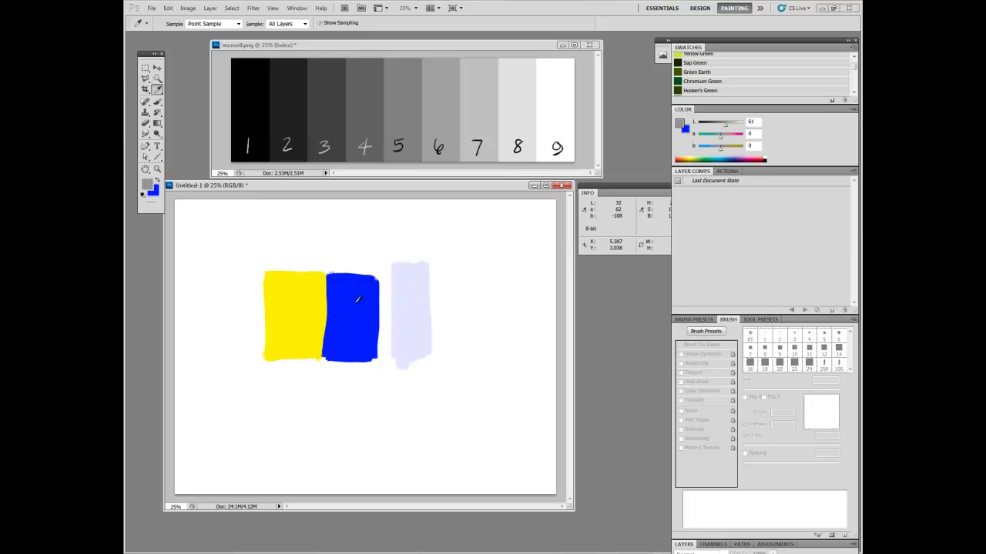
click(405, 98)
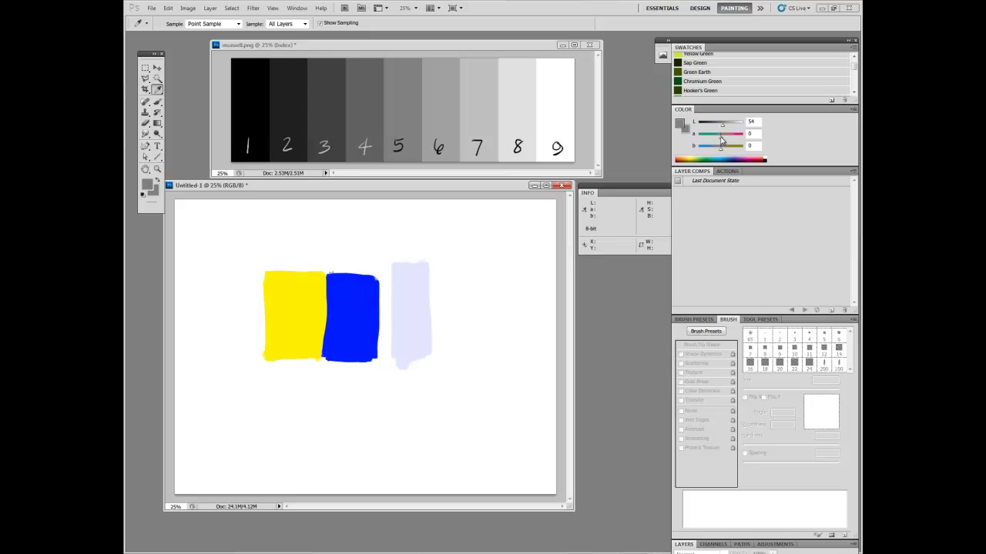
mouse_move(721, 140)
mouse_down()
mouse_move(732, 140)
mouse_move(713, 141)
mouse_move(737, 141)
mouse_move(735, 152)
mouse_move(707, 150)
mouse_move(723, 152)
mouse_move(722, 141)
mouse_move(721, 152)
mouse_up()
click(704, 158)
drag(704, 154, 720, 157)
click(146, 184)
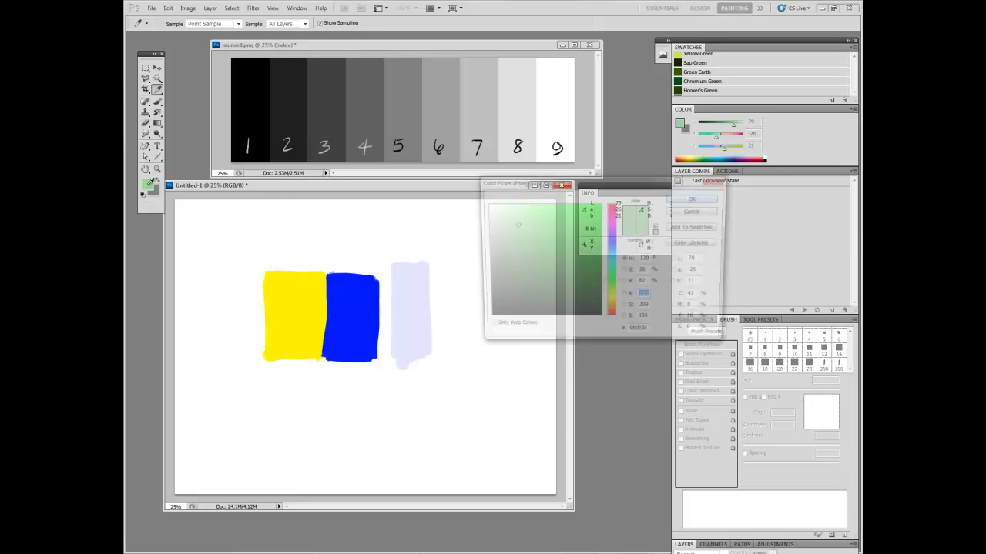
drag(639, 183, 620, 229)
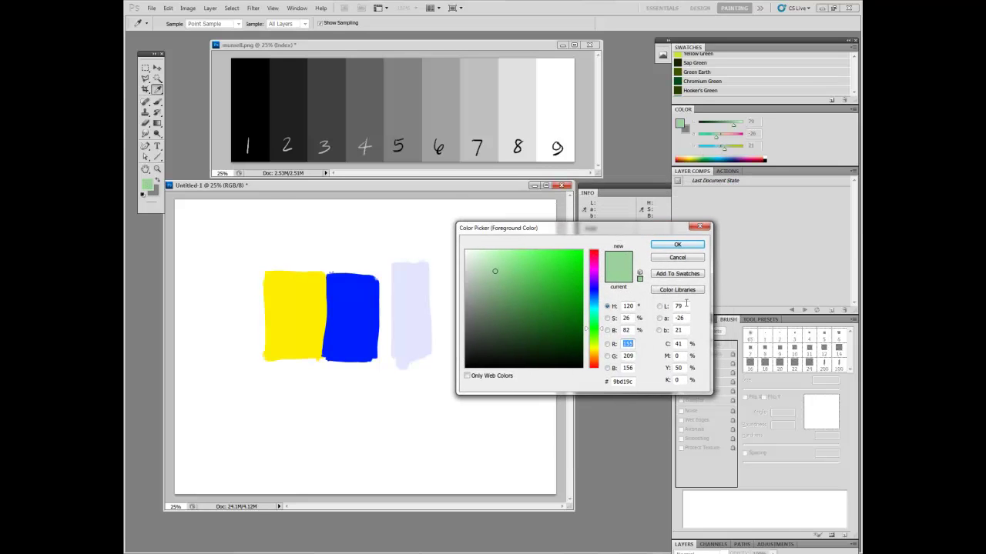
click(660, 306)
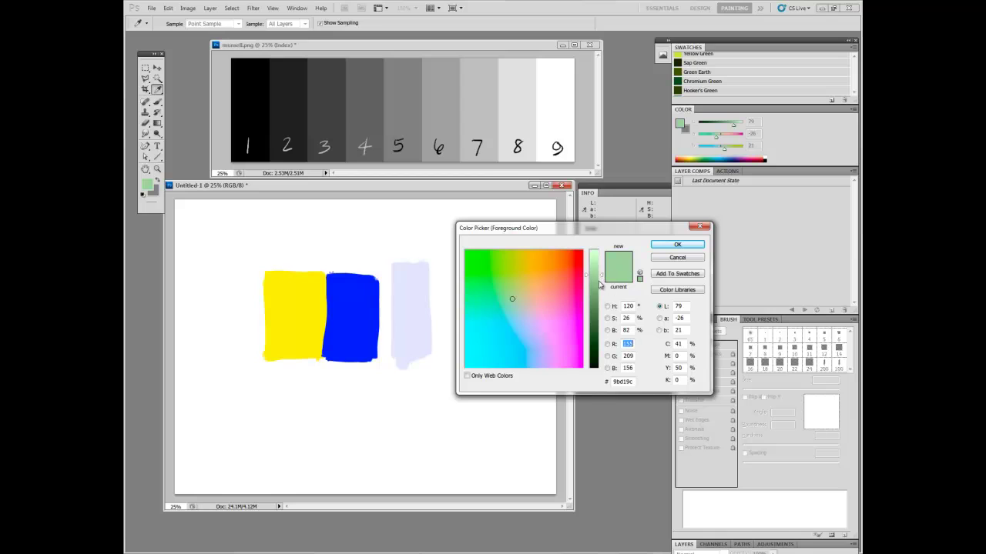
mouse_move(602, 315)
mouse_down()
mouse_move(599, 289)
mouse_move(604, 316)
mouse_move(599, 293)
mouse_move(600, 317)
mouse_move(595, 303)
mouse_up()
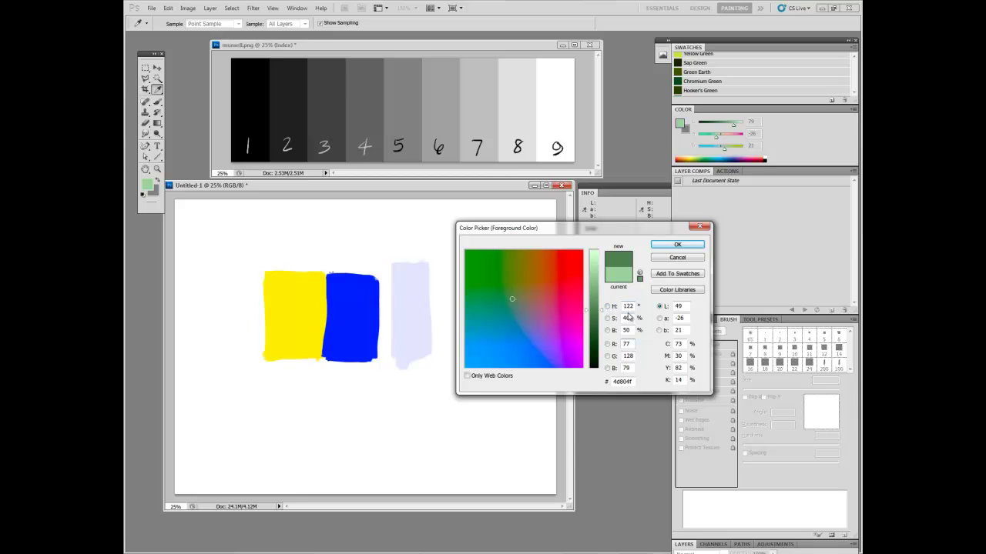
click(608, 306)
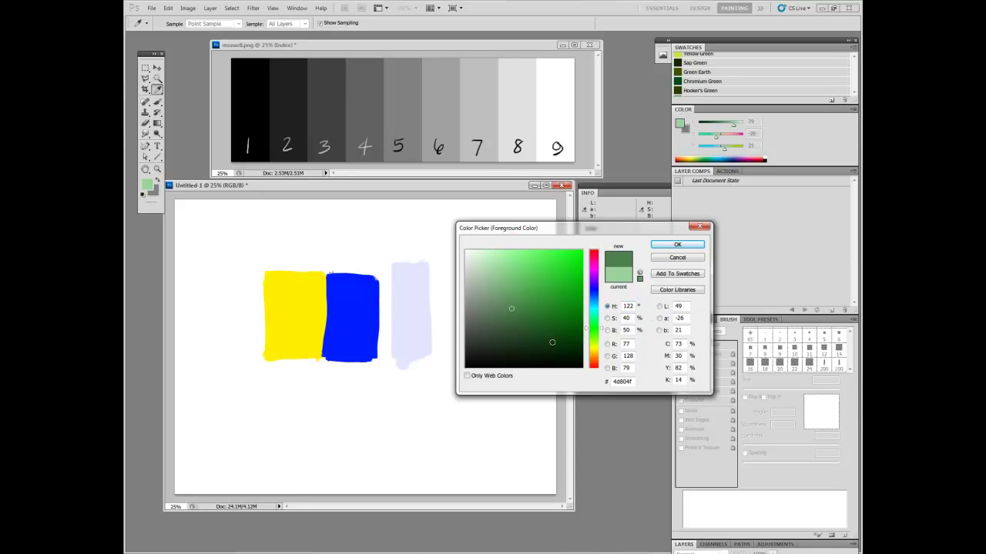
click(662, 308)
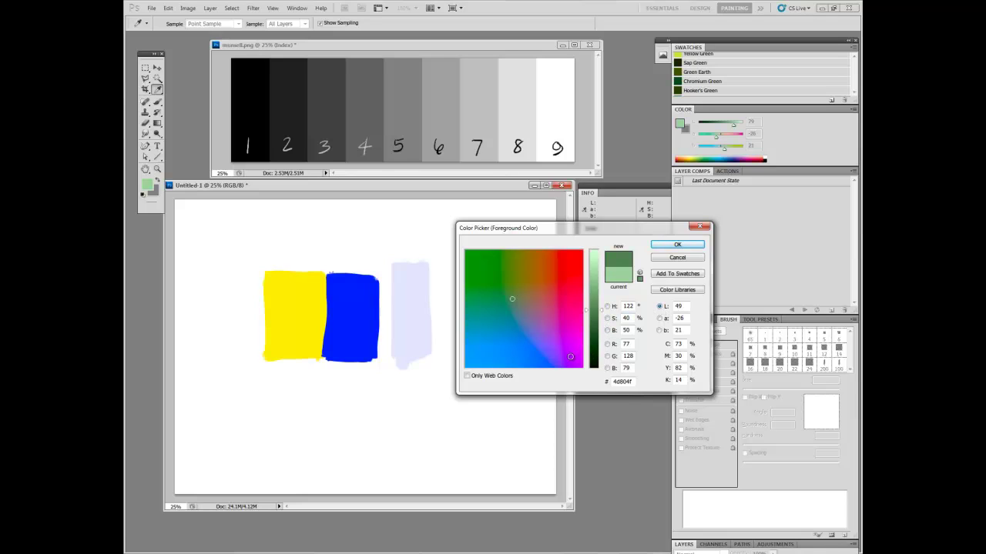
click(608, 319)
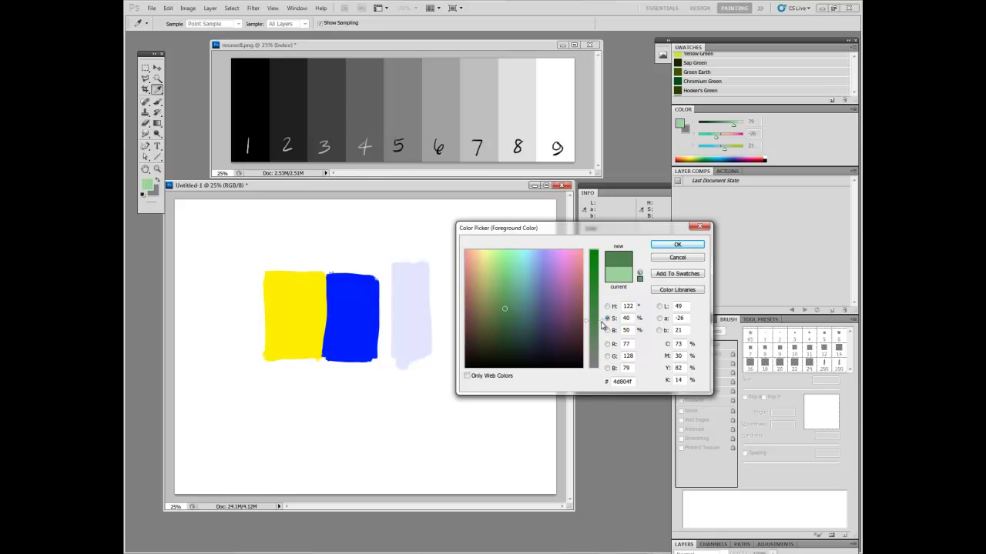
drag(604, 322, 602, 244)
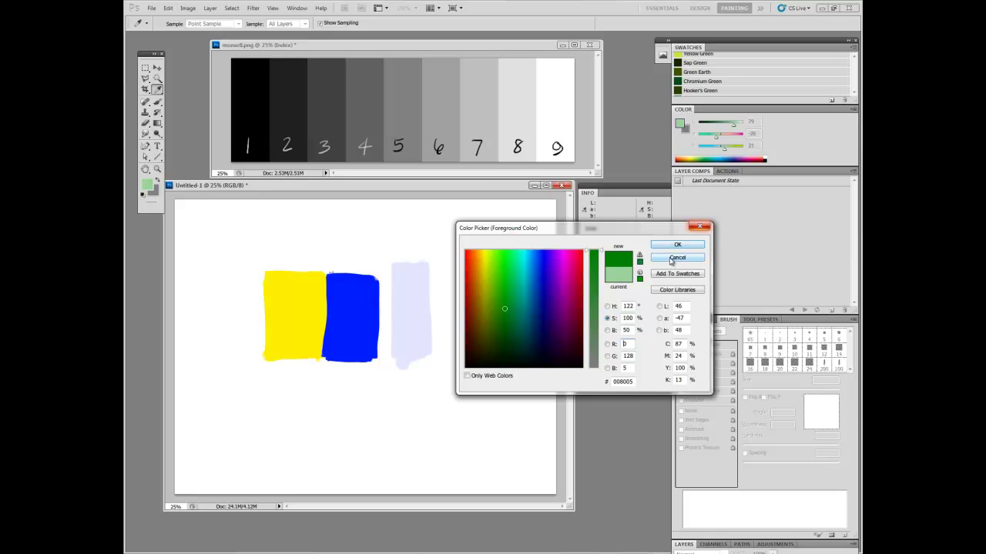
click(671, 260)
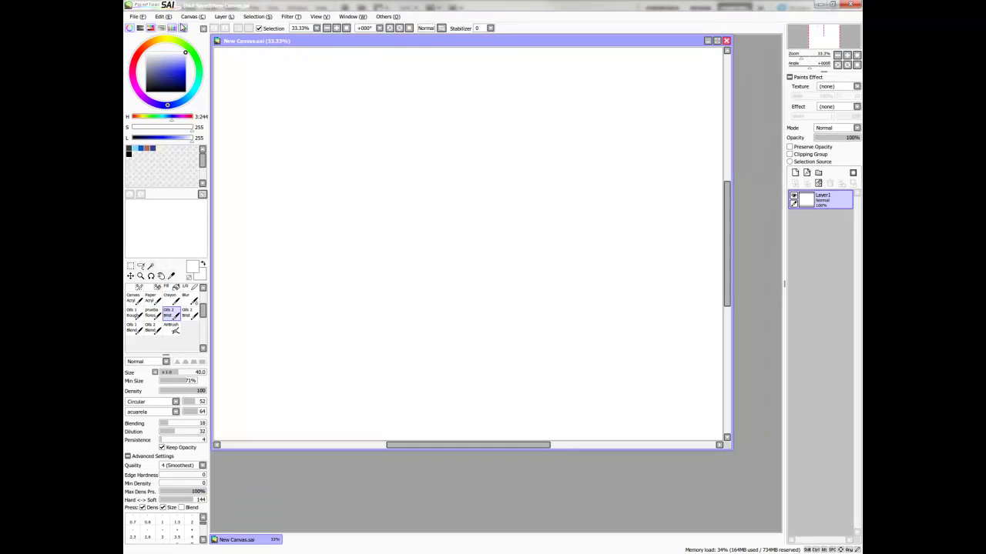
- Move the New Canvas window, then maximize it so the blank document fills the workspace
drag(243, 40, 281, 80)
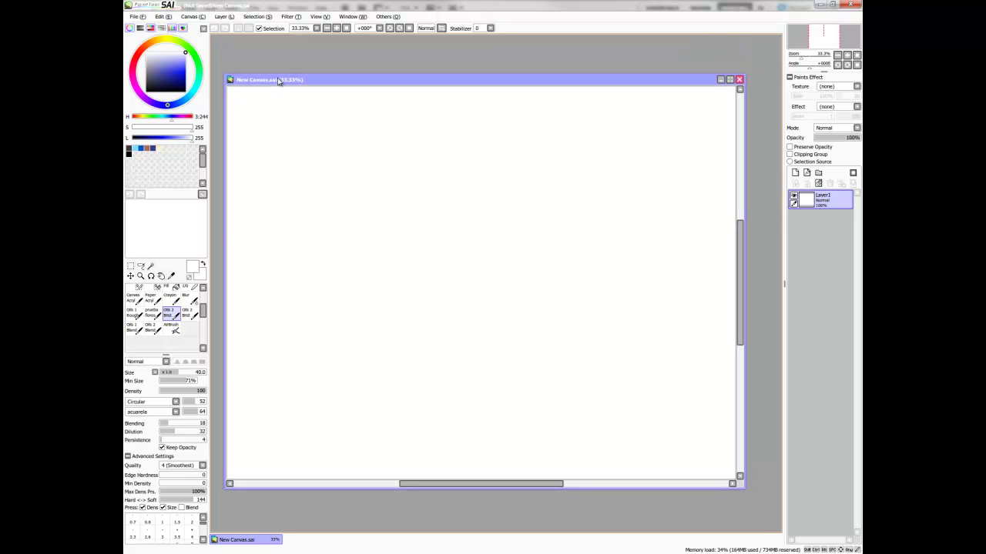
double_click(318, 79)
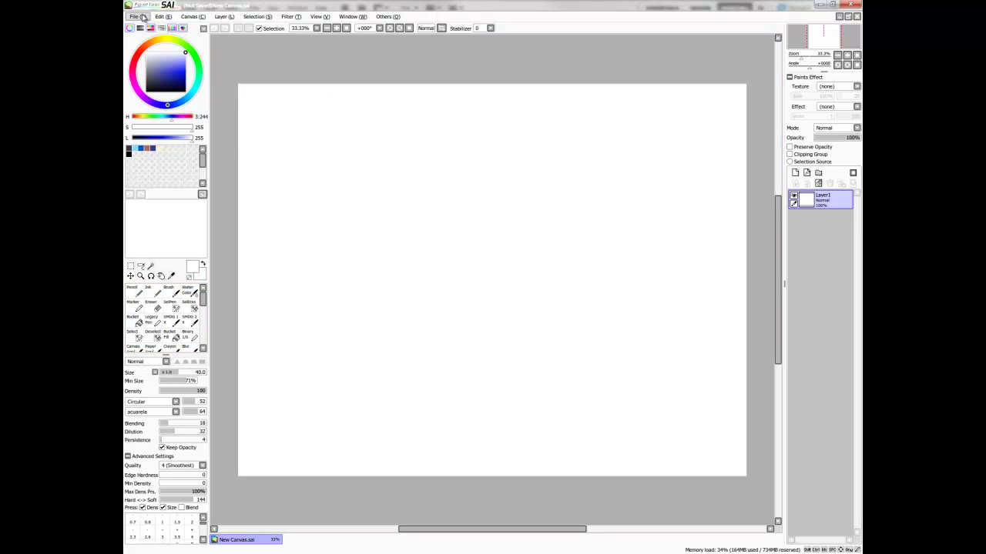
- Open munsell.png from the recent files list
click(140, 17)
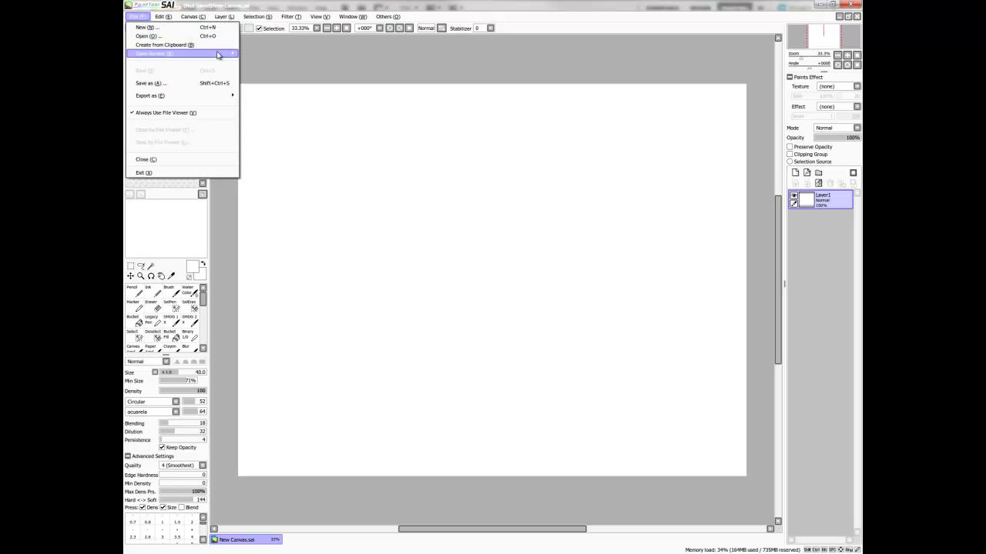
mouse_move(212, 58)
click(308, 64)
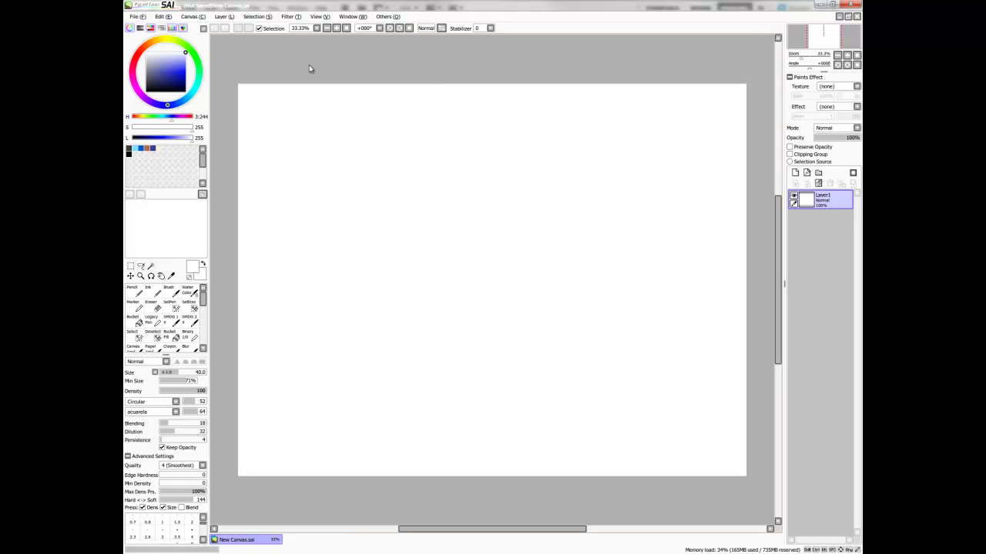
- Restore floating windows and place New Canvas below the munsell.png value scale
click(848, 16)
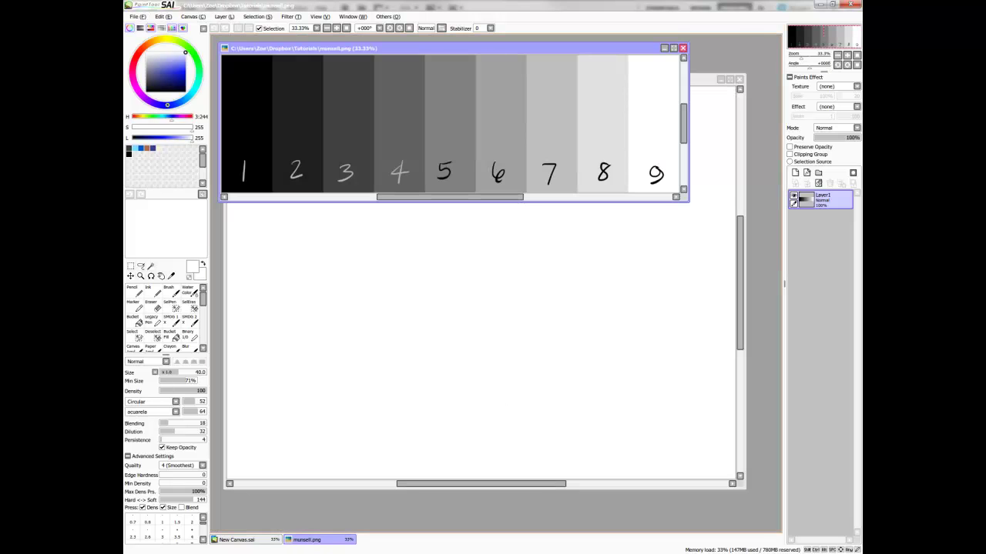
drag(422, 53, 417, 47)
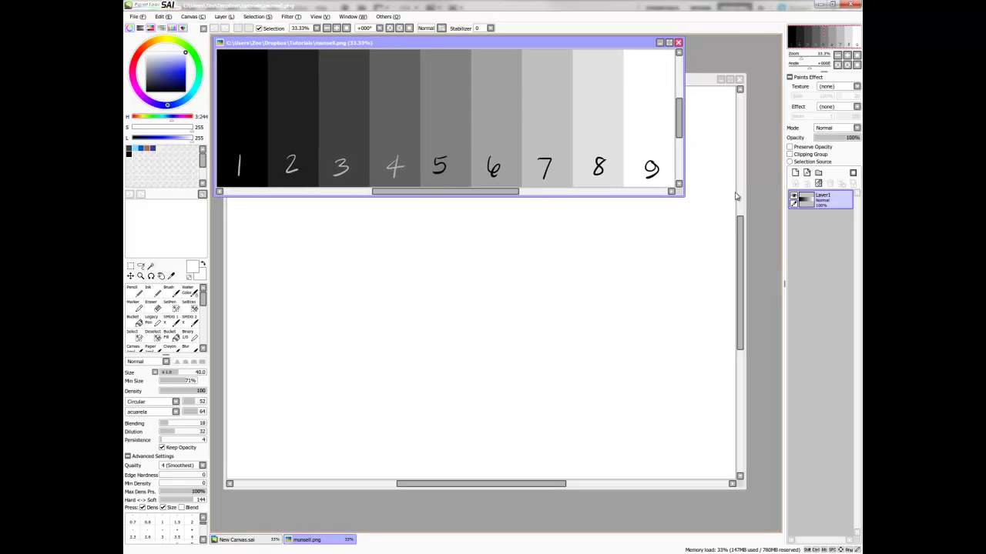
click(740, 225)
drag(604, 78, 599, 109)
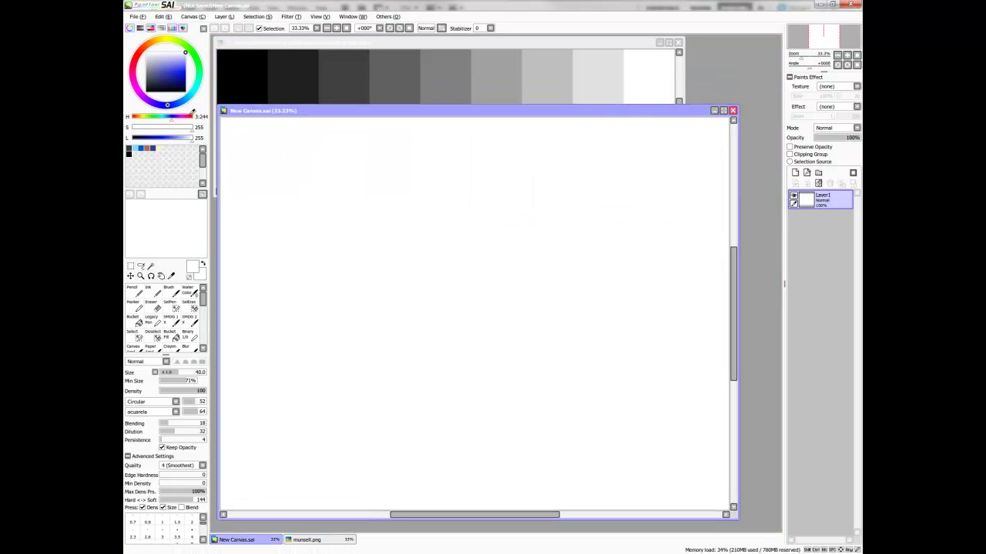
click(204, 29)
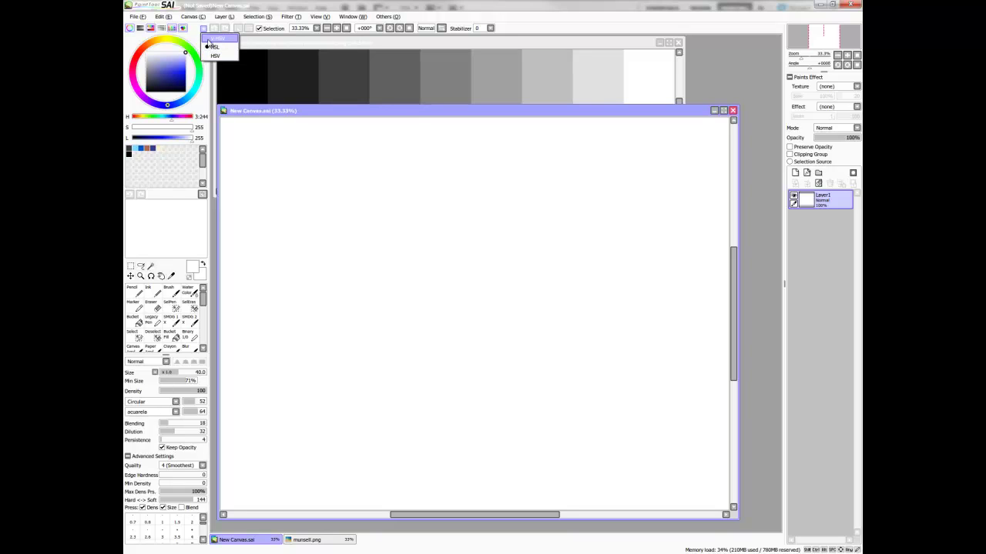
- Set the colour to pure red using HSV sliders, then return the sliders to HSL
click(211, 56)
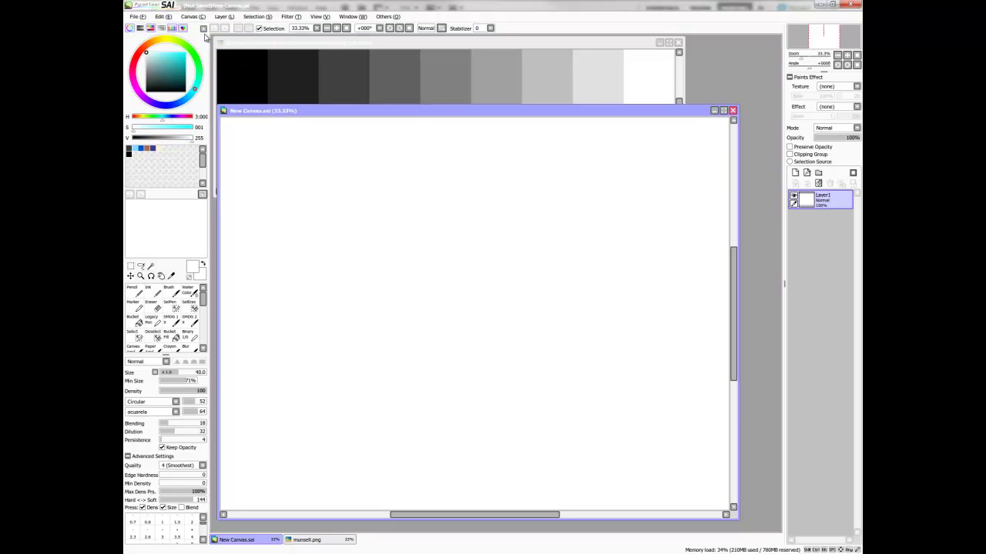
click(203, 29)
click(211, 56)
click(203, 29)
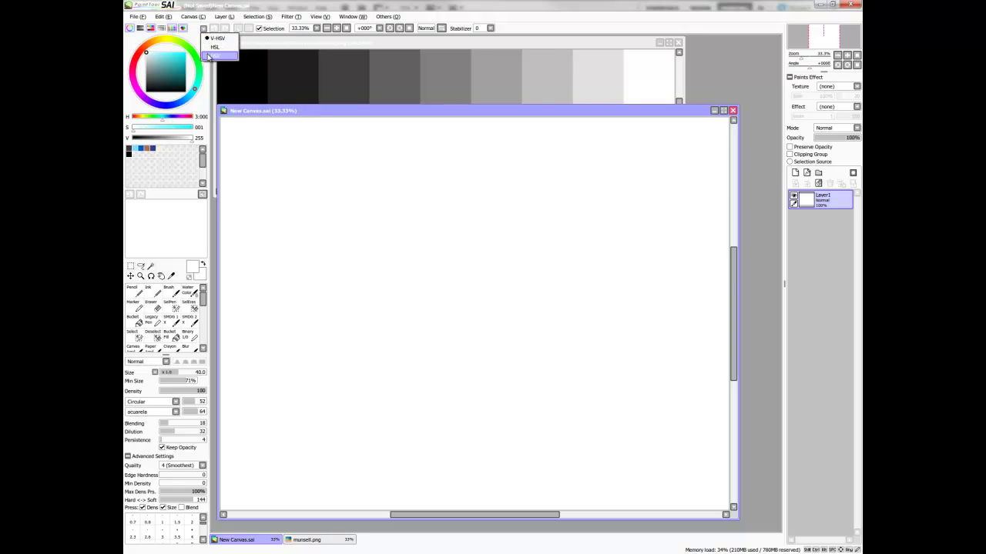
click(208, 56)
drag(165, 117, 193, 117)
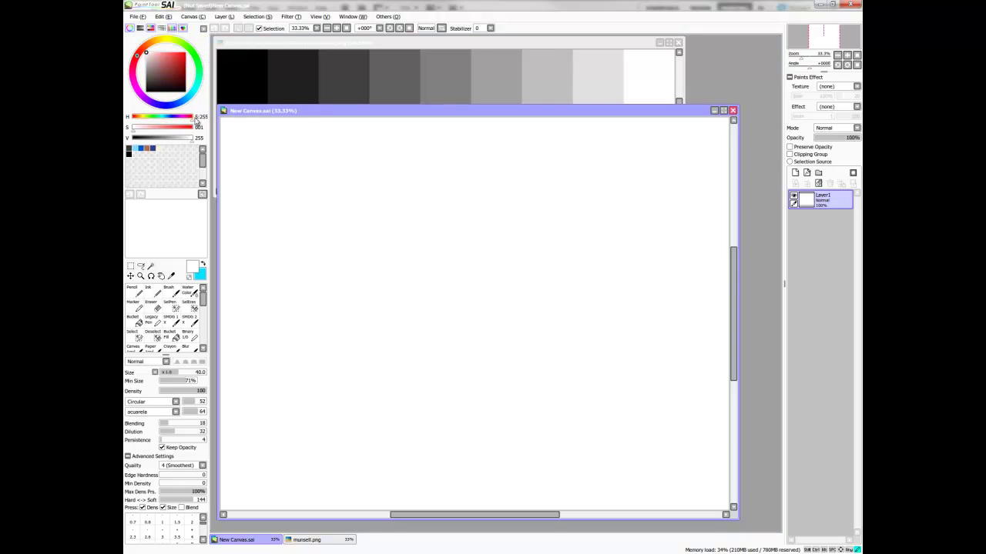
click(198, 127)
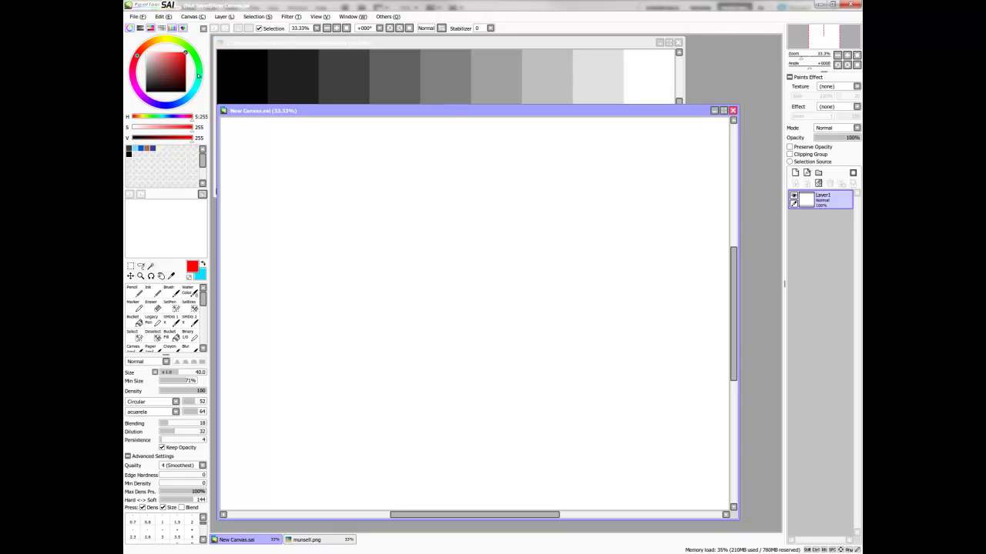
drag(264, 111, 260, 112)
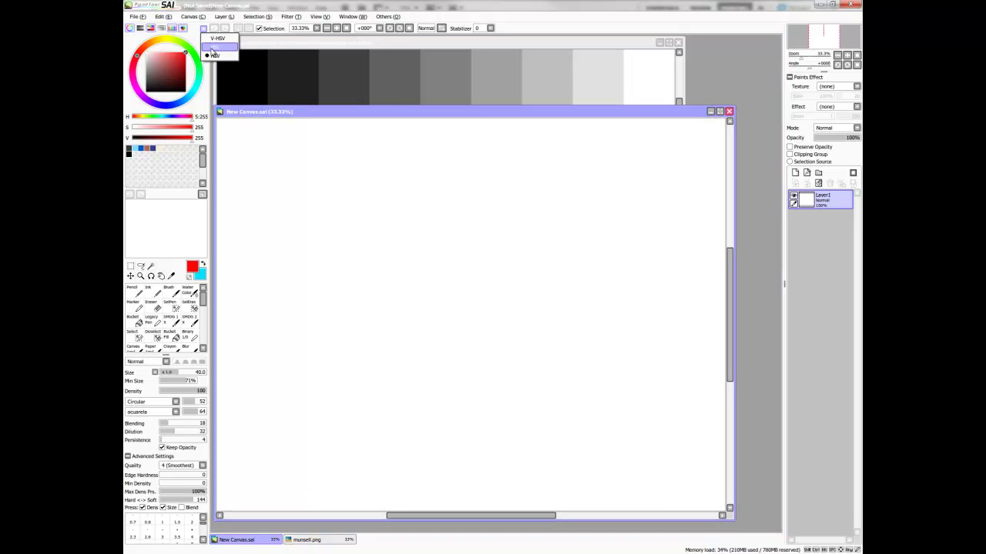
click(202, 32)
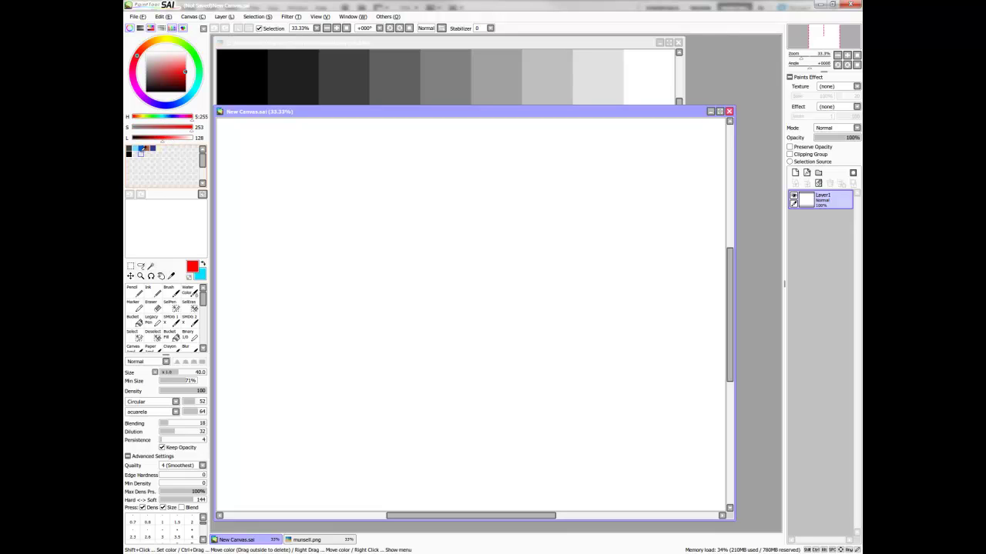
- Test lightness at 0 and 255, then settle on a light grey (saturation 0, lightness 182)
drag(165, 142, 135, 152)
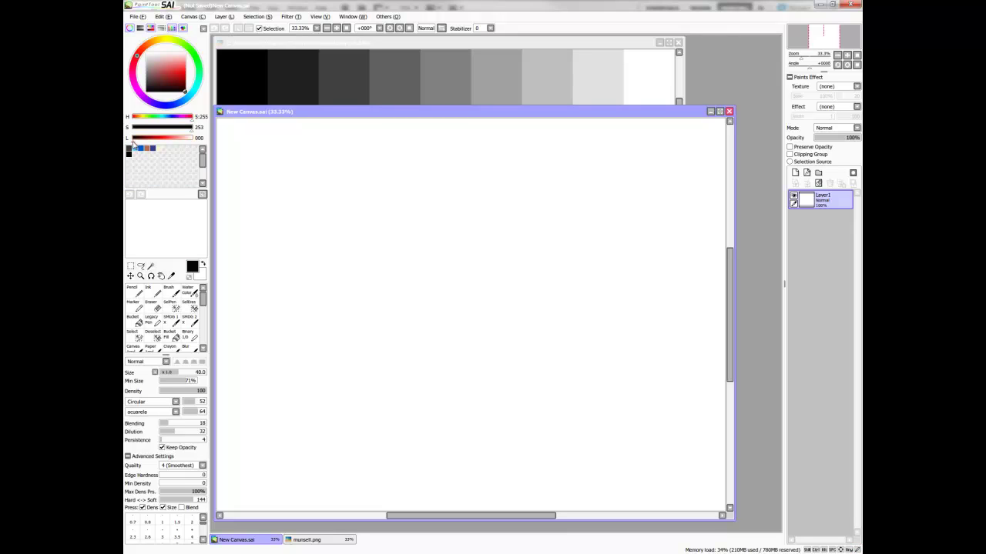
drag(134, 140, 164, 149)
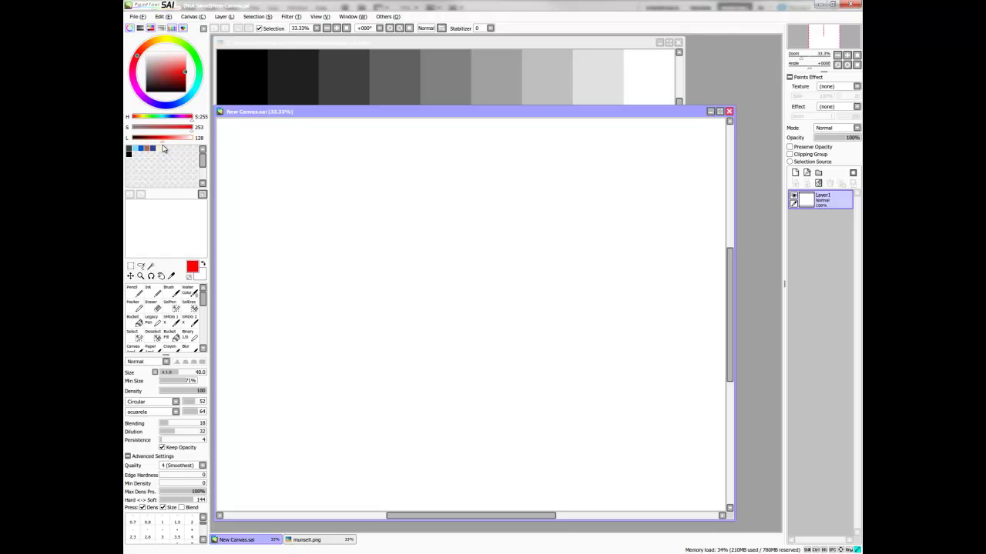
mouse_move(163, 146)
mouse_down()
mouse_move(150, 149)
mouse_move(132, 128)
mouse_move(155, 144)
mouse_move(176, 141)
mouse_up()
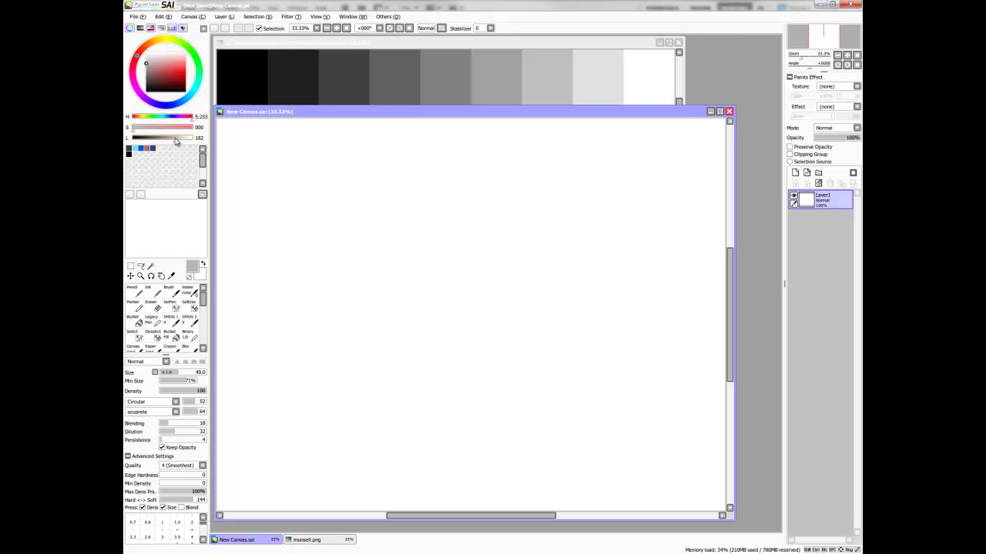
- Eyedrop greys 5, 4, 2 and 7 from munsell.png, then paint a pale orange stroke at value 7
alt+click(442, 84)
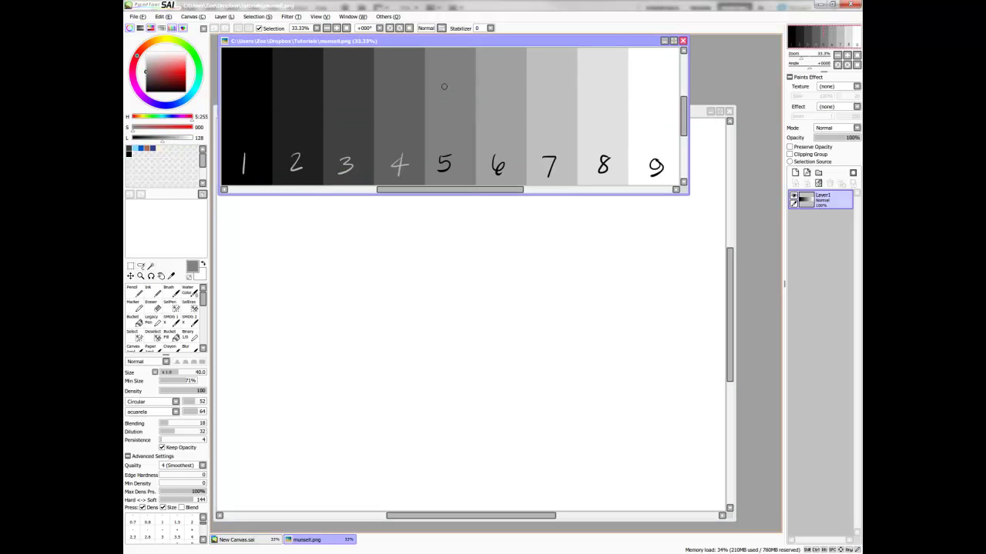
alt+click(392, 95)
alt+click(343, 99)
alt+click(295, 115)
alt+click(563, 110)
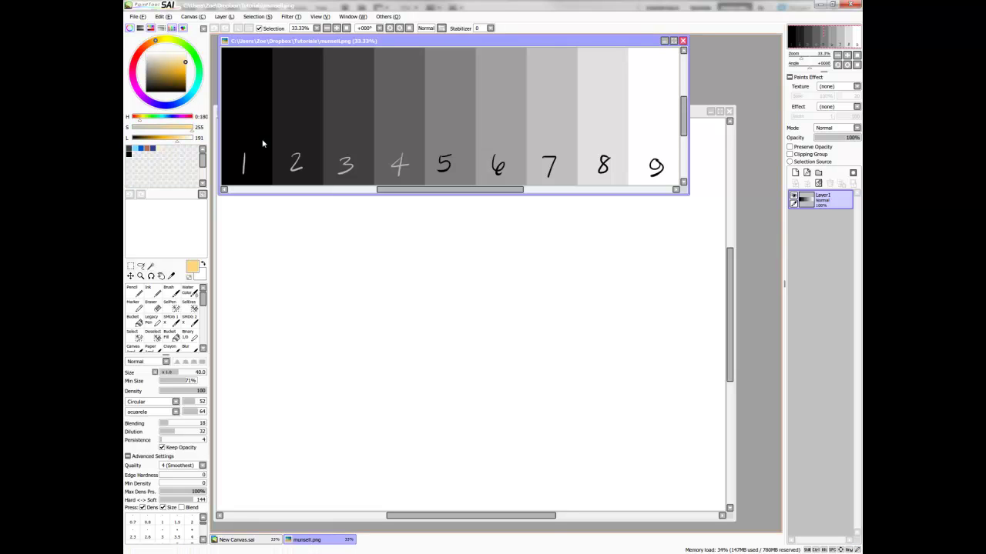
click(330, 282)
mouse_move(329, 282)
mouse_down()
mouse_move(313, 347)
mouse_move(345, 303)
mouse_move(323, 343)
mouse_up()
- Enlarge the brush to 100, widen the orange patch and add a beige patch beside it
key(])
key(])
key(])
key(])
key(])
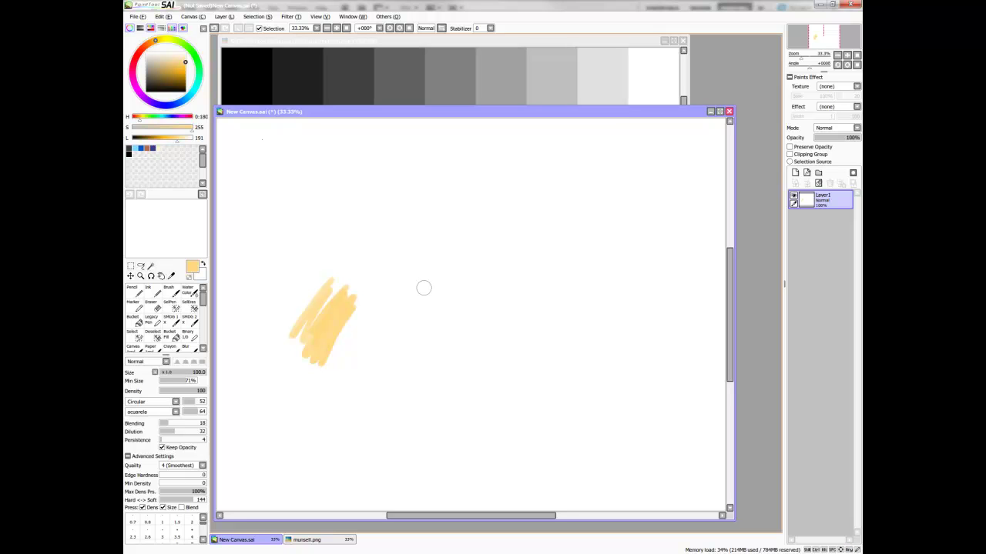
mouse_move(329, 282)
mouse_down()
mouse_move(363, 267)
mouse_move(370, 288)
mouse_move(352, 342)
mouse_move(358, 356)
mouse_move(315, 349)
mouse_move(287, 325)
mouse_move(307, 256)
mouse_move(360, 249)
mouse_move(355, 296)
mouse_up()
drag(401, 268, 384, 346)
mouse_move(397, 306)
mouse_down()
mouse_move(380, 361)
mouse_move(451, 322)
mouse_move(459, 331)
mouse_move(378, 365)
mouse_move(468, 327)
mouse_move(442, 411)
mouse_up()
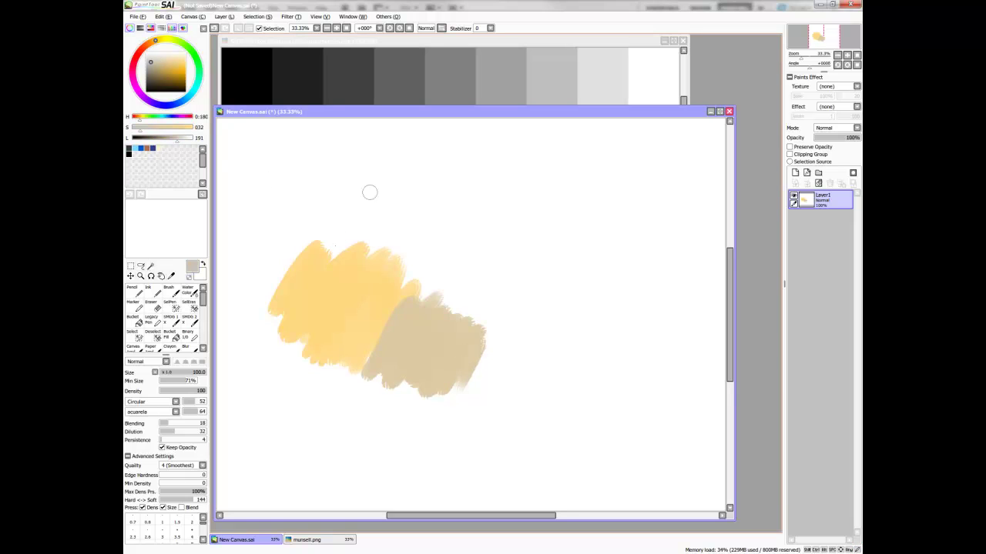
- Paint grey over the orange and beige patches, then add long tan strokes
mouse_move(353, 209)
mouse_down()
mouse_move(304, 245)
mouse_move(308, 254)
mouse_move(244, 294)
mouse_move(317, 193)
mouse_up()
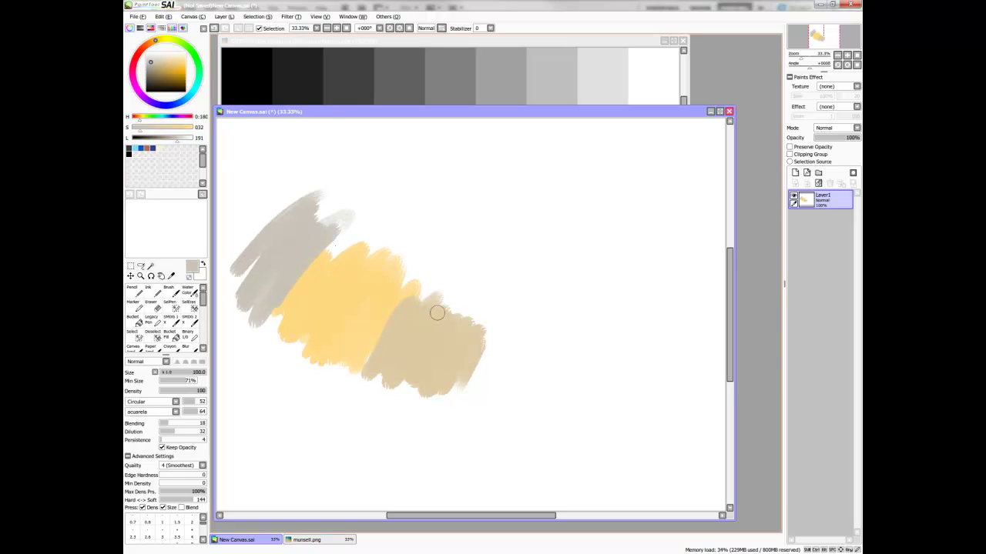
mouse_move(436, 312)
mouse_down()
mouse_move(424, 382)
mouse_move(449, 380)
mouse_move(505, 346)
mouse_move(483, 416)
mouse_move(544, 366)
mouse_move(512, 342)
mouse_up()
alt+click(435, 310)
drag(231, 292, 456, 431)
mouse_move(296, 192)
mouse_down()
mouse_move(551, 365)
mouse_move(443, 298)
mouse_move(528, 347)
mouse_up()
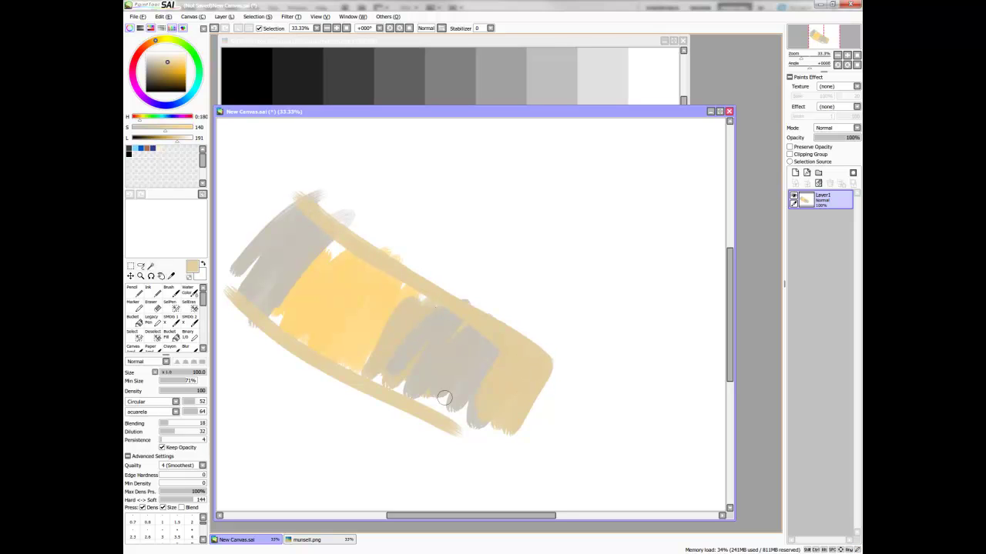
- Paint saturated yellow over the patch's lower left to brighten the band's centre
alt+click(347, 282)
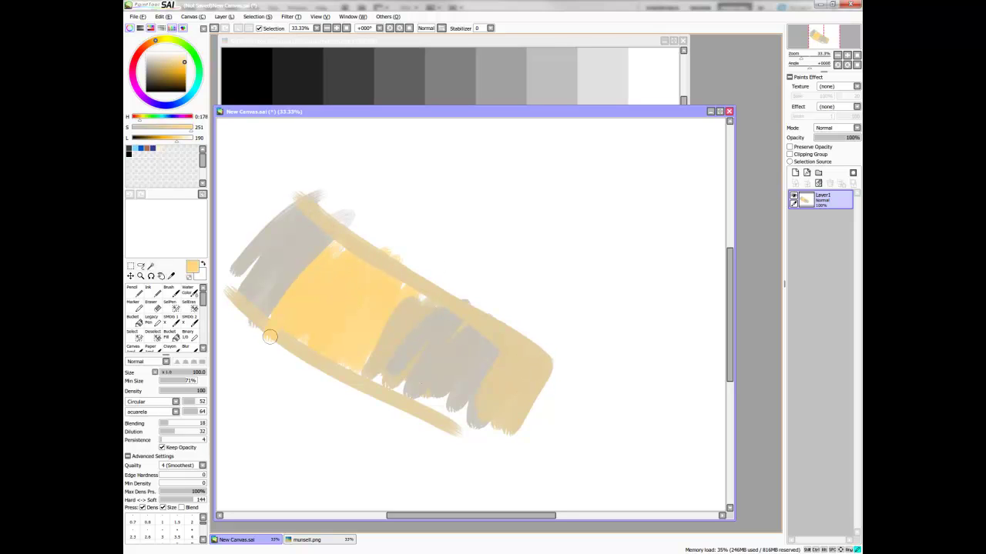
mouse_move(269, 337)
mouse_down()
mouse_move(312, 261)
mouse_move(304, 306)
mouse_move(334, 361)
mouse_move(286, 335)
mouse_move(367, 357)
mouse_move(397, 293)
mouse_move(329, 242)
mouse_move(406, 302)
mouse_move(356, 257)
mouse_move(398, 314)
mouse_move(357, 356)
mouse_move(452, 287)
mouse_up()
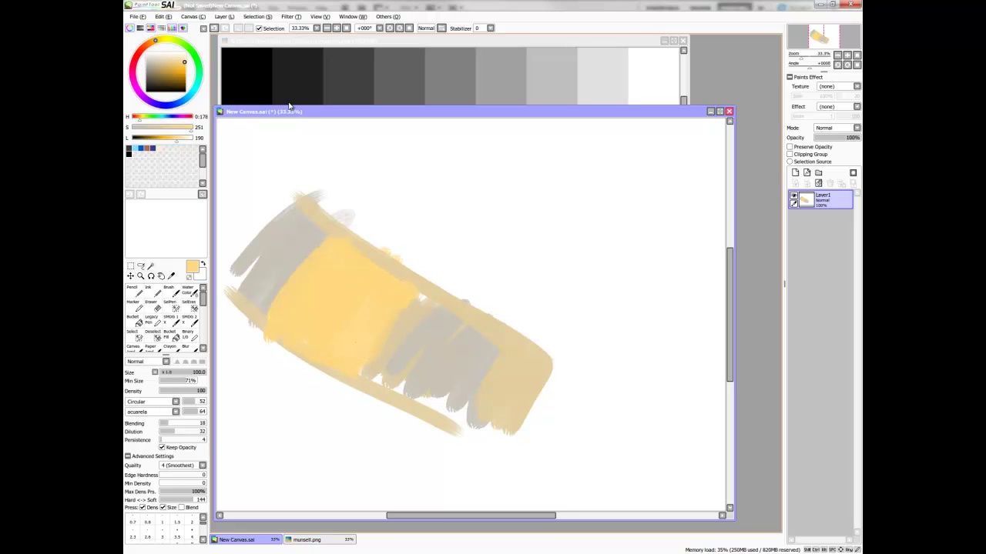
drag(289, 106, 300, 112)
- Set the colour to black, pick a dark grey from the scale, and swap colours
alt+click(246, 85)
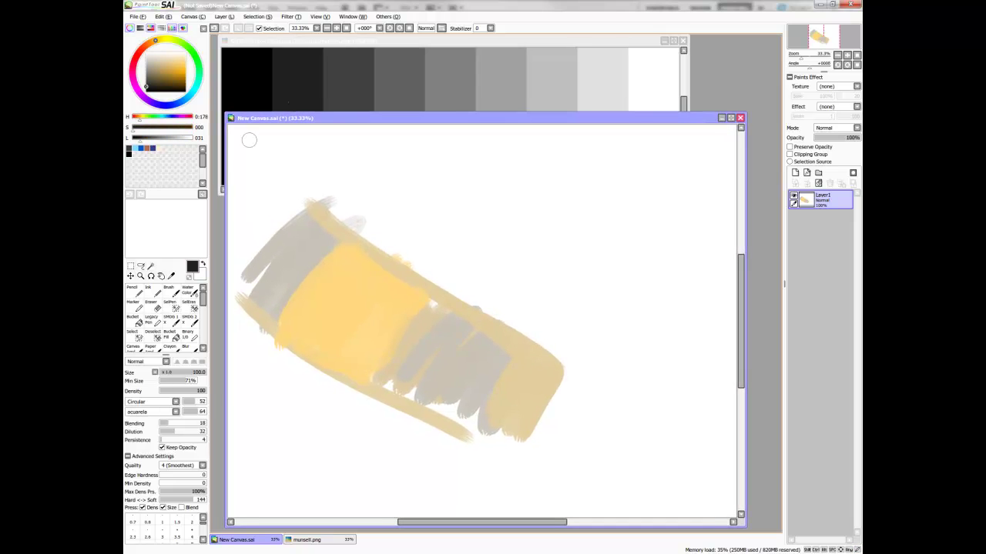
alt+click(290, 106)
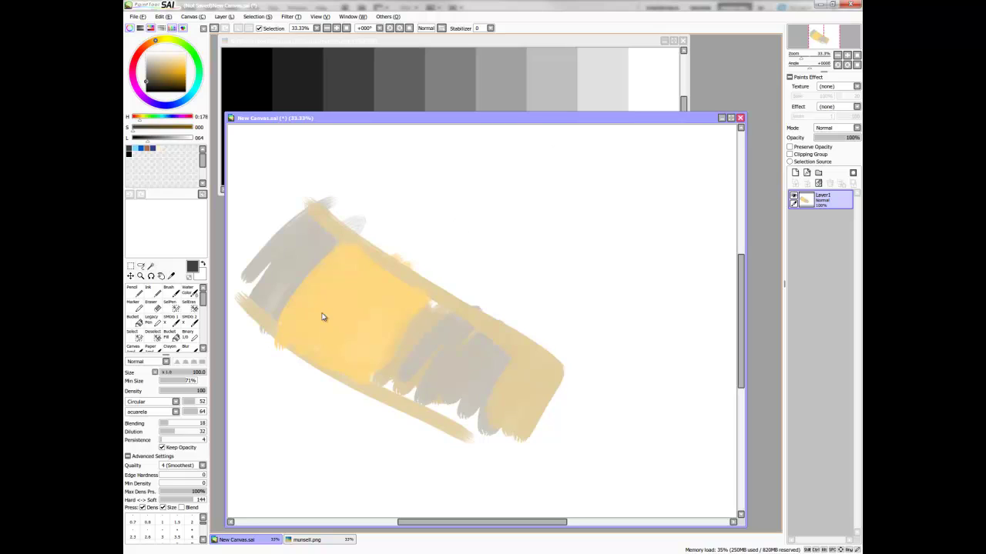
key(x)
key(x)
key(x)
- Resample the mid-grey value strips, adjust saturation, and lower the painting to show the 1–9 scale
alt+click(471, 85)
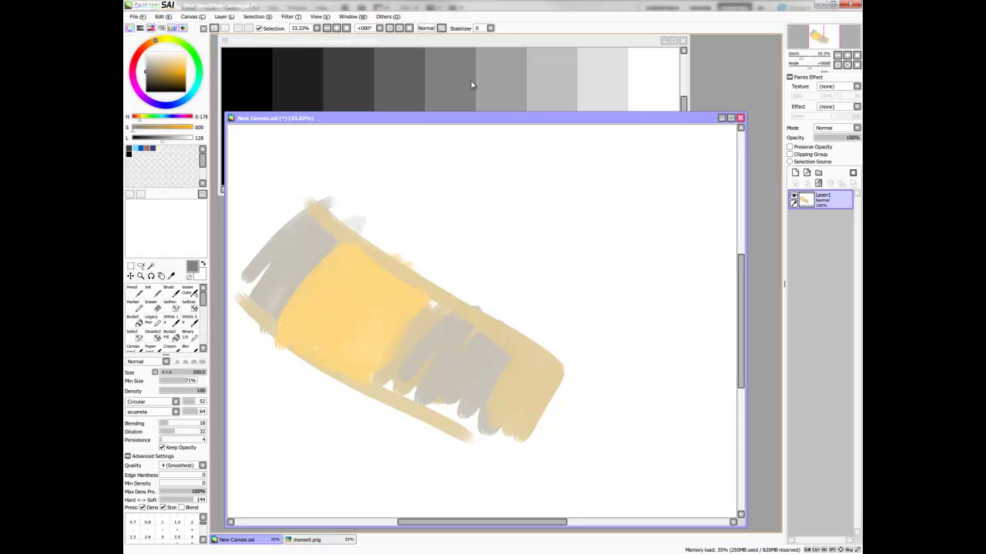
alt+click(395, 97)
alt+click(397, 90)
alt+click(394, 97)
alt+click(395, 97)
click(189, 153)
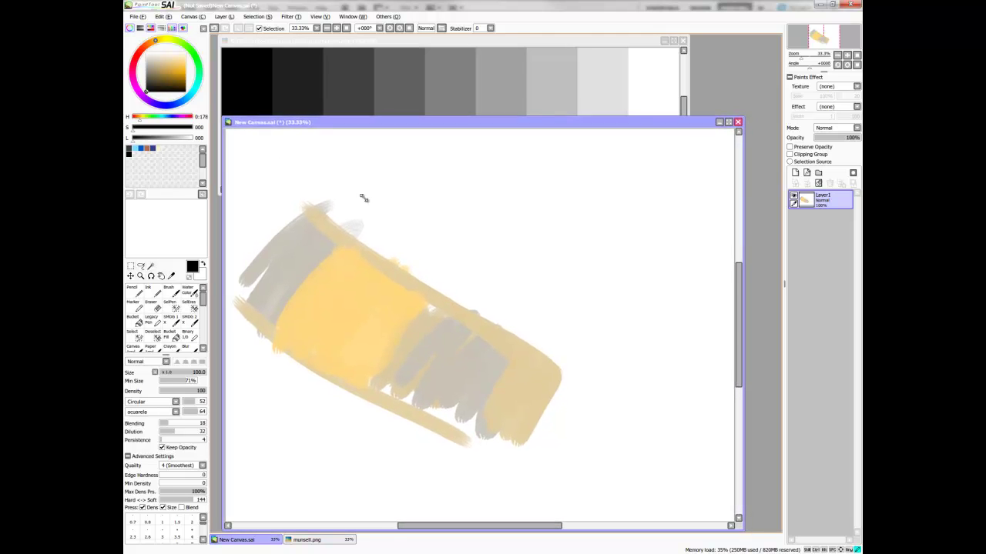
drag(365, 118, 363, 220)
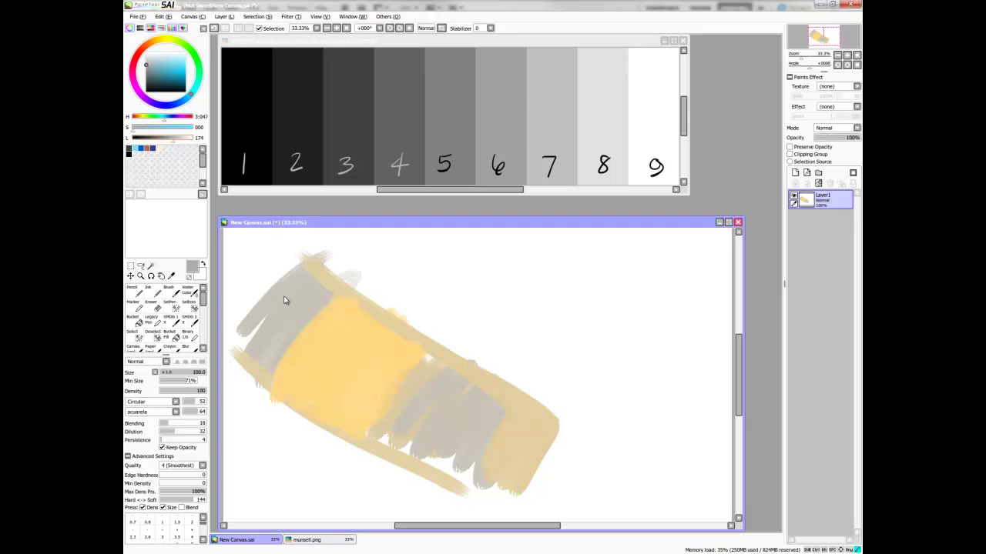
- Paint cyan, yellow and red patches in a row above the yellow stroke
alt+click(286, 292)
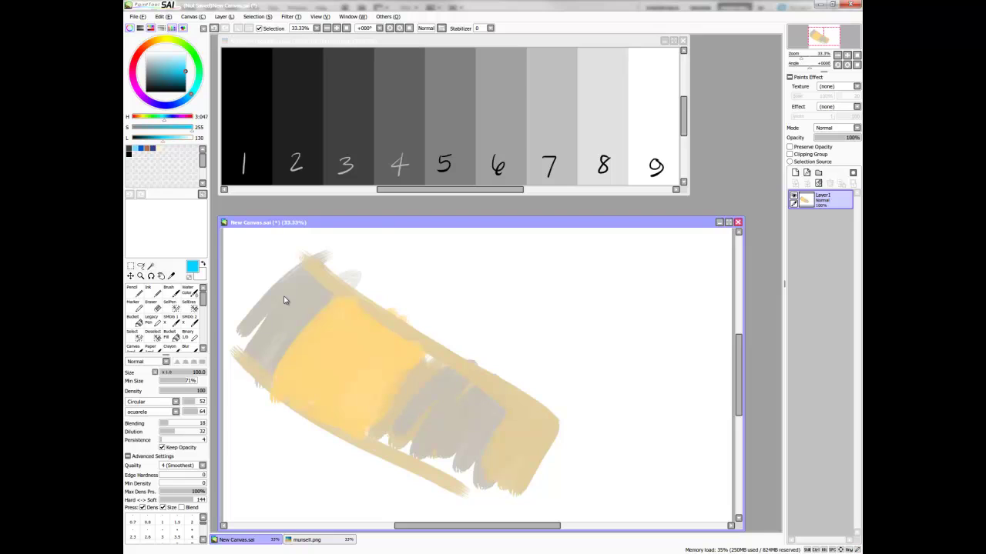
mouse_move(443, 273)
mouse_down()
mouse_move(416, 284)
mouse_move(466, 281)
mouse_move(445, 263)
mouse_move(479, 260)
mouse_move(462, 296)
mouse_move(509, 277)
mouse_move(410, 273)
mouse_up()
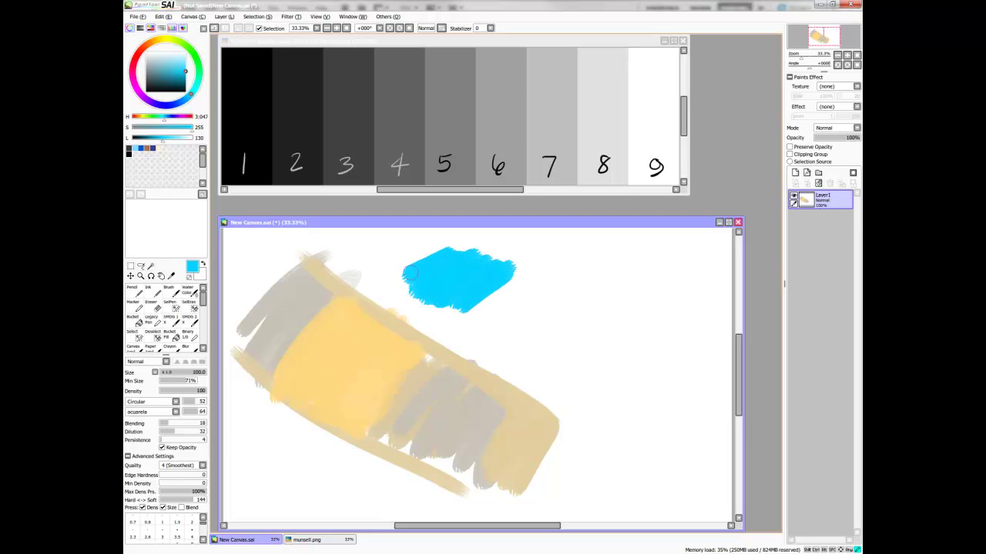
key(x)
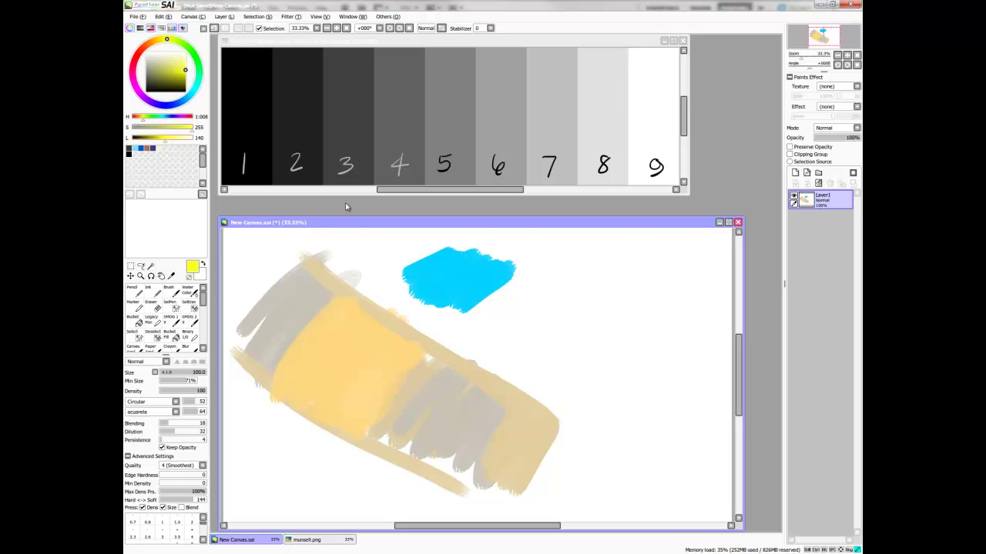
mouse_move(512, 285)
mouse_down()
mouse_move(484, 300)
mouse_move(525, 301)
mouse_move(509, 327)
mouse_up()
key(x)
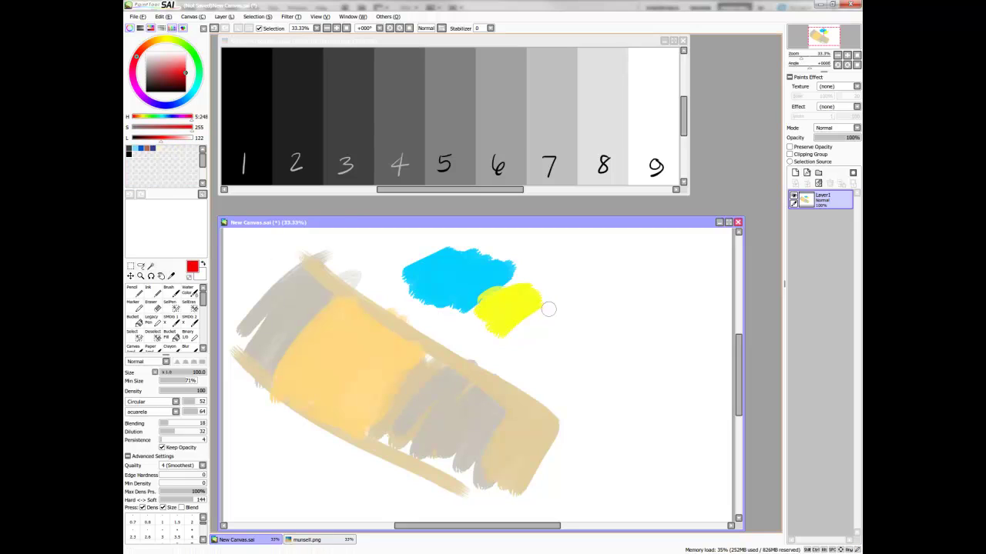
mouse_move(548, 306)
mouse_down()
mouse_move(516, 322)
mouse_move(563, 318)
mouse_move(537, 351)
mouse_up()
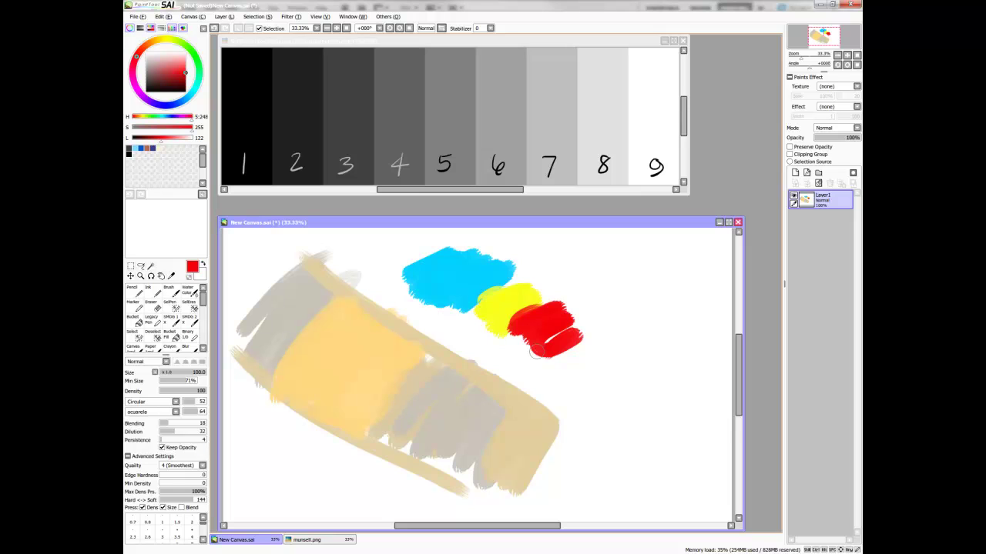
drag(552, 336, 583, 329)
- Blend the cyan, yellow and red borders, then pick a darker grey from the value scale
alt+click(469, 282)
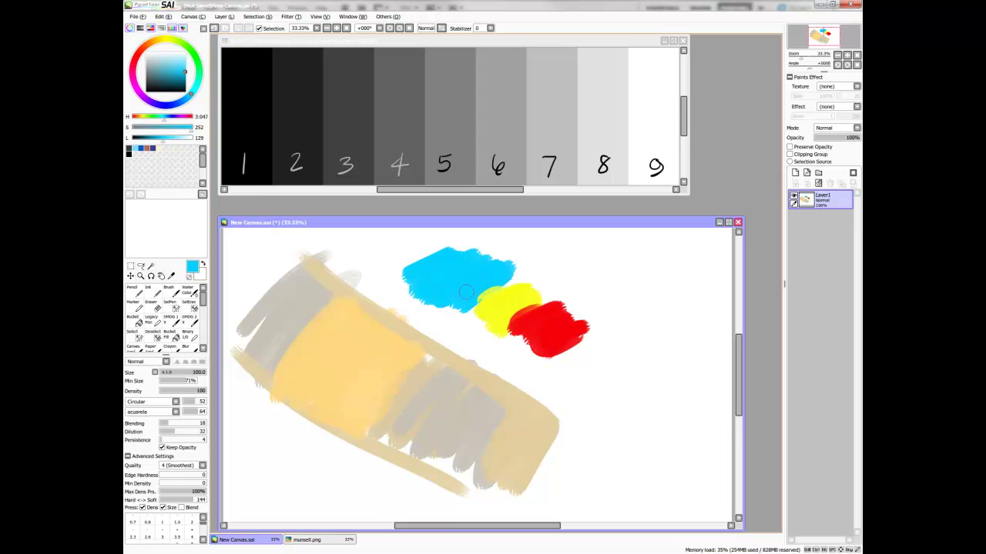
drag(466, 292, 518, 282)
alt+click(493, 320)
mouse_move(493, 319)
mouse_down()
mouse_move(541, 300)
mouse_move(508, 322)
mouse_move(536, 294)
mouse_move(527, 282)
mouse_move(553, 290)
mouse_up()
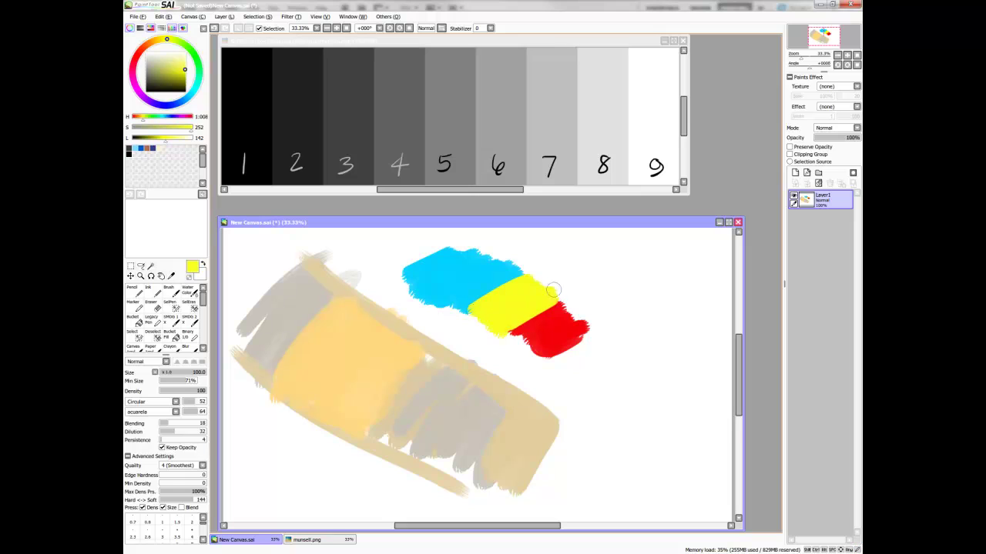
alt+click(549, 329)
mouse_move(539, 323)
mouse_down()
mouse_move(595, 321)
mouse_move(571, 360)
mouse_up()
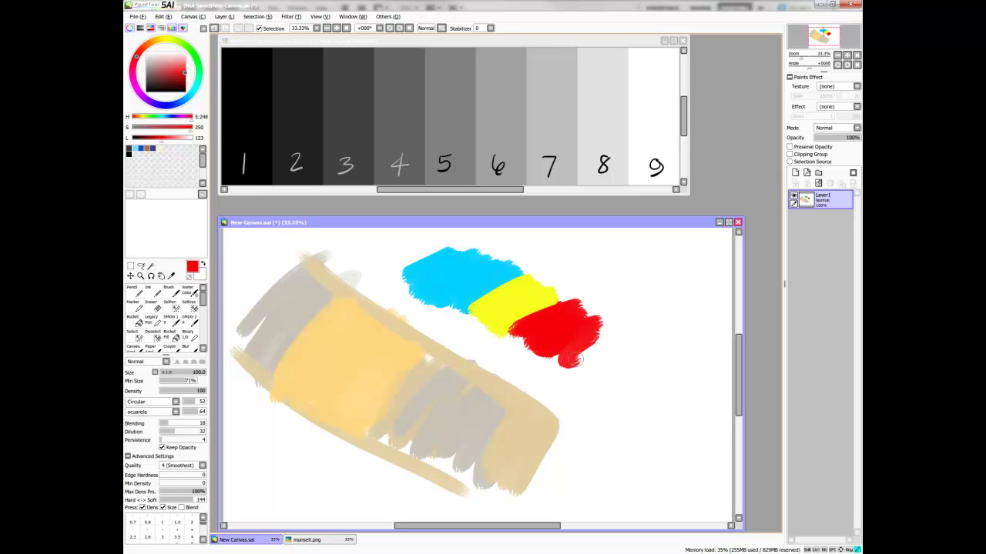
alt+click(610, 317)
alt+click(572, 124)
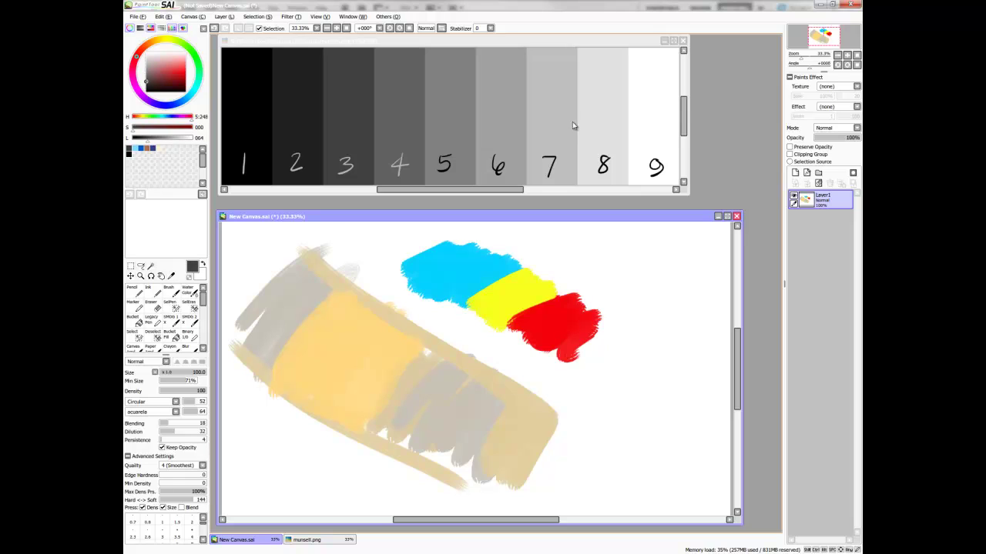
- Mix a dark green, brush a patch beside the tan stroke, then restore down the window
alt+click(572, 125)
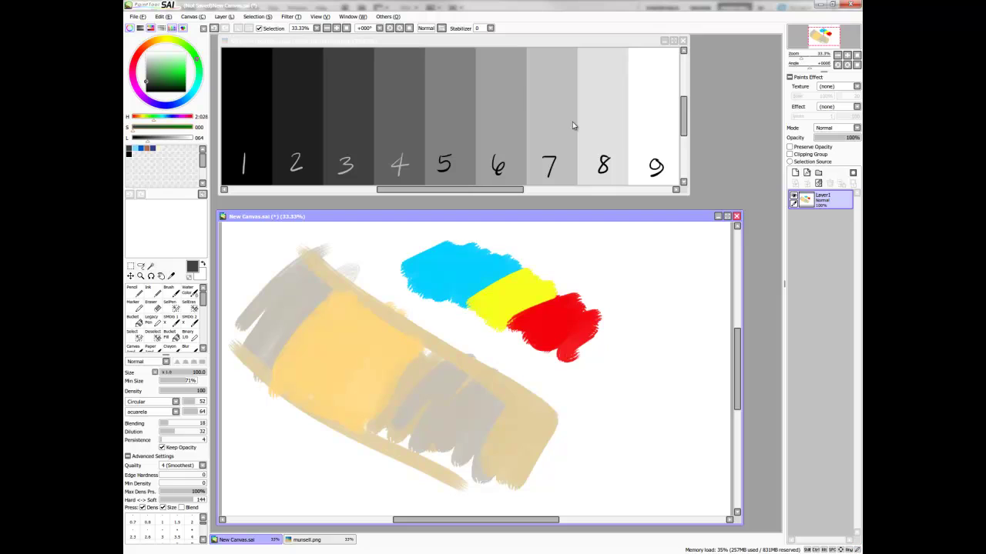
alt+click(572, 121)
alt+click(572, 121)
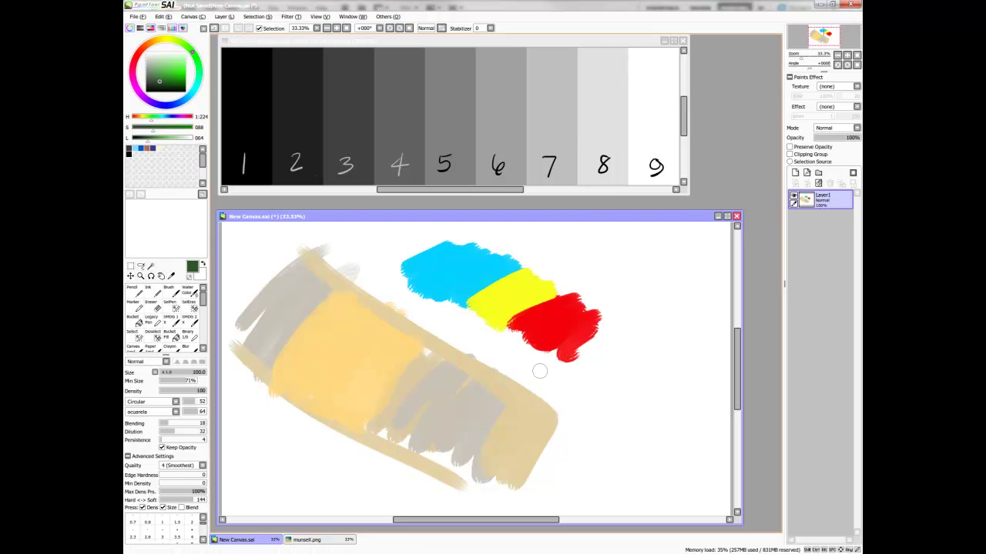
mouse_move(600, 387)
mouse_down()
mouse_move(590, 425)
mouse_move(607, 434)
mouse_move(632, 418)
mouse_move(613, 393)
mouse_move(571, 416)
mouse_move(598, 426)
mouse_move(649, 413)
mouse_move(645, 456)
mouse_move(644, 425)
mouse_move(584, 407)
mouse_move(636, 443)
mouse_move(591, 436)
mouse_move(611, 416)
mouse_move(675, 413)
mouse_move(613, 433)
mouse_up()
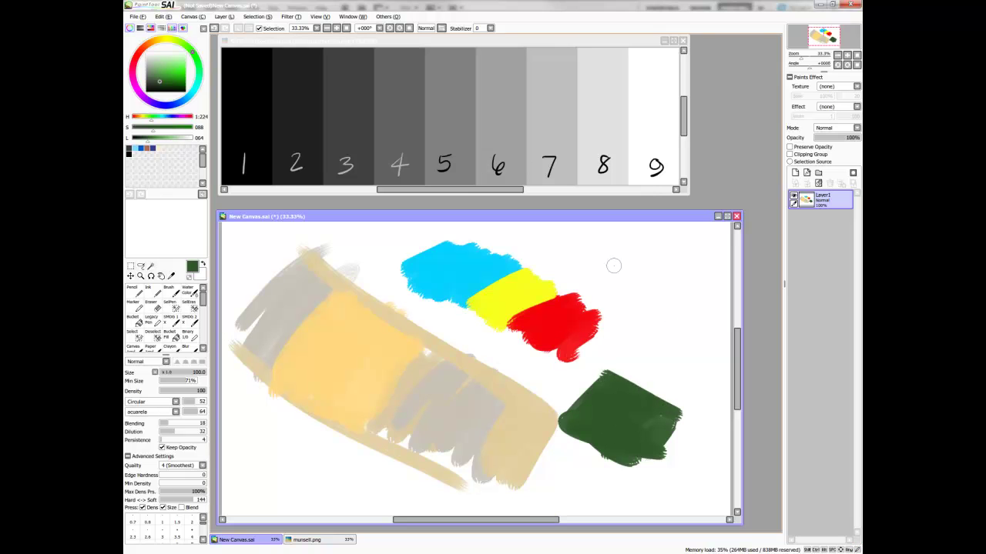
key(super+Down)
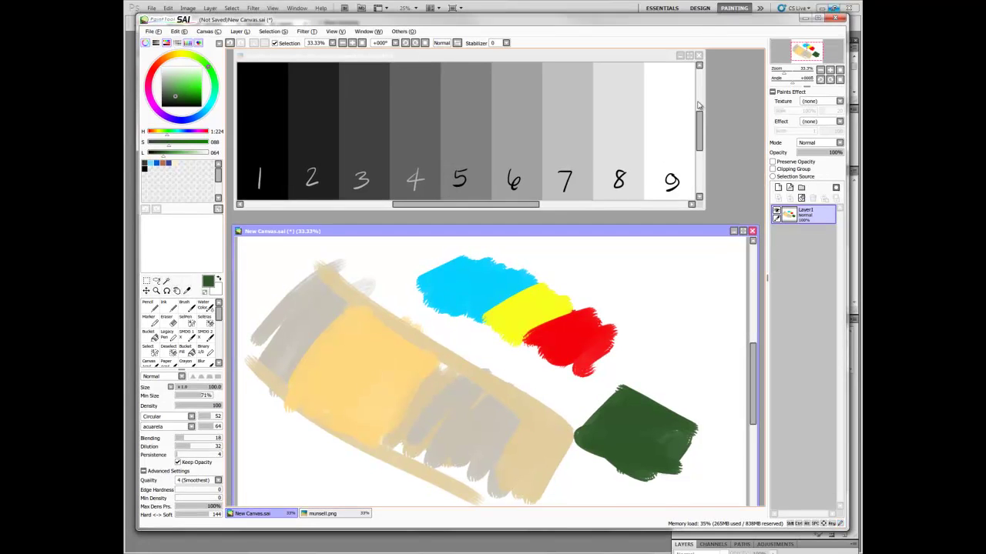
- Fill the green patch out into a solid square and bring the Munsell reference forward
mouse_move(639, 419)
mouse_down()
mouse_move(664, 439)
mouse_move(689, 435)
mouse_move(670, 469)
mouse_move(586, 449)
mouse_move(666, 489)
mouse_move(691, 447)
mouse_move(655, 472)
mouse_up()
mouse_move(609, 462)
mouse_down()
mouse_move(691, 437)
mouse_move(609, 394)
mouse_move(579, 440)
mouse_move(689, 420)
mouse_move(627, 390)
mouse_move(703, 442)
mouse_move(657, 479)
mouse_move(639, 476)
mouse_move(662, 501)
mouse_move(614, 468)
mouse_move(688, 395)
mouse_move(705, 431)
mouse_move(670, 446)
mouse_up()
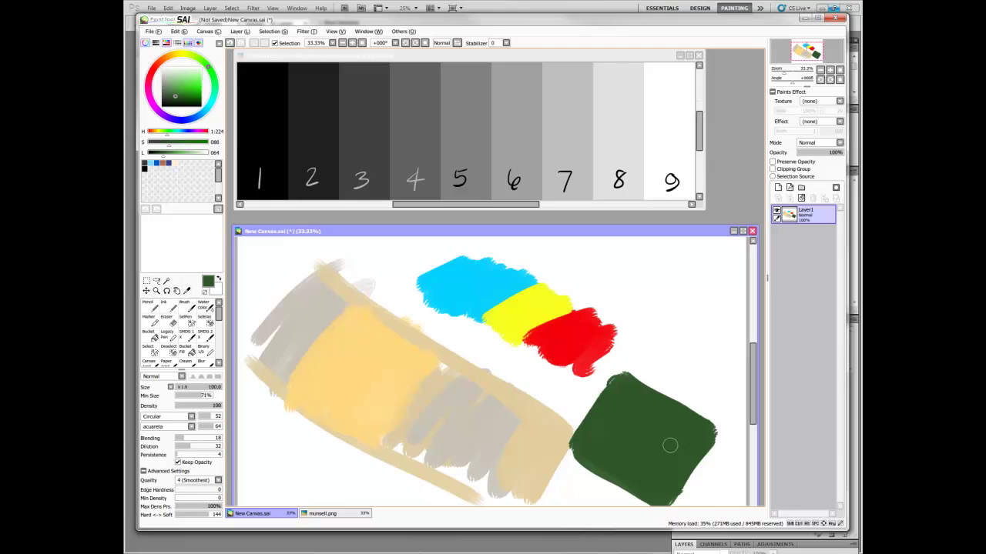
click(698, 105)
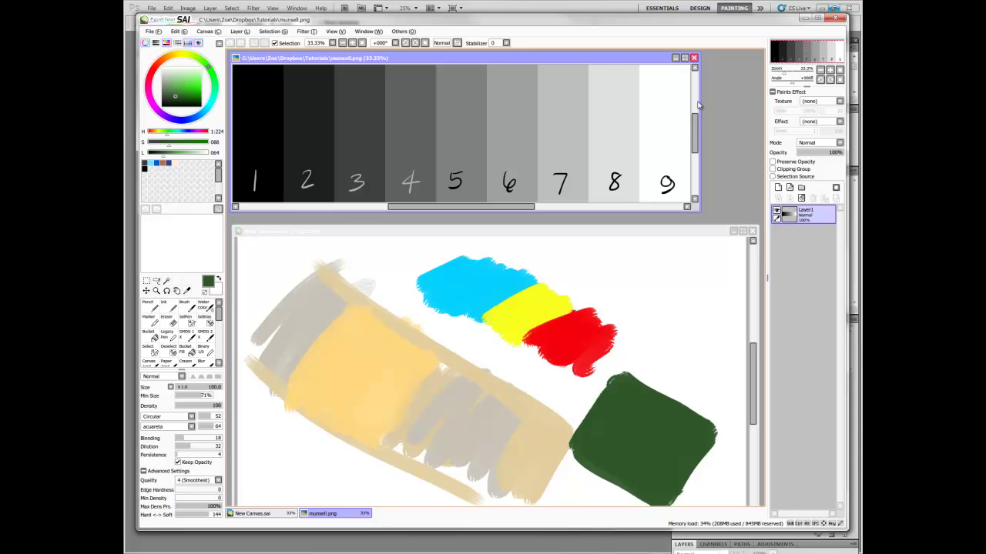
- Nudge the painting window slightly up, then switch over to the Photoshop document
click(346, 235)
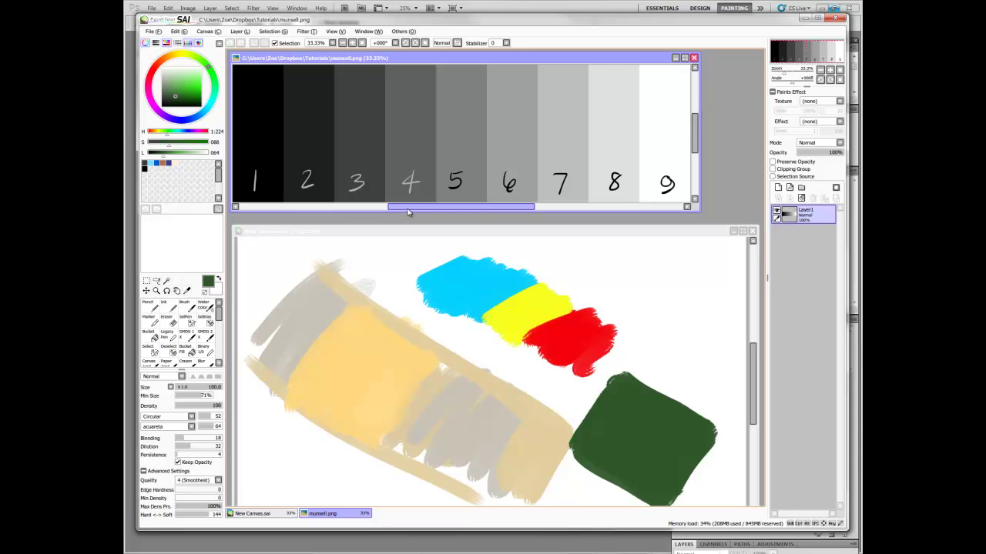
drag(366, 229, 369, 221)
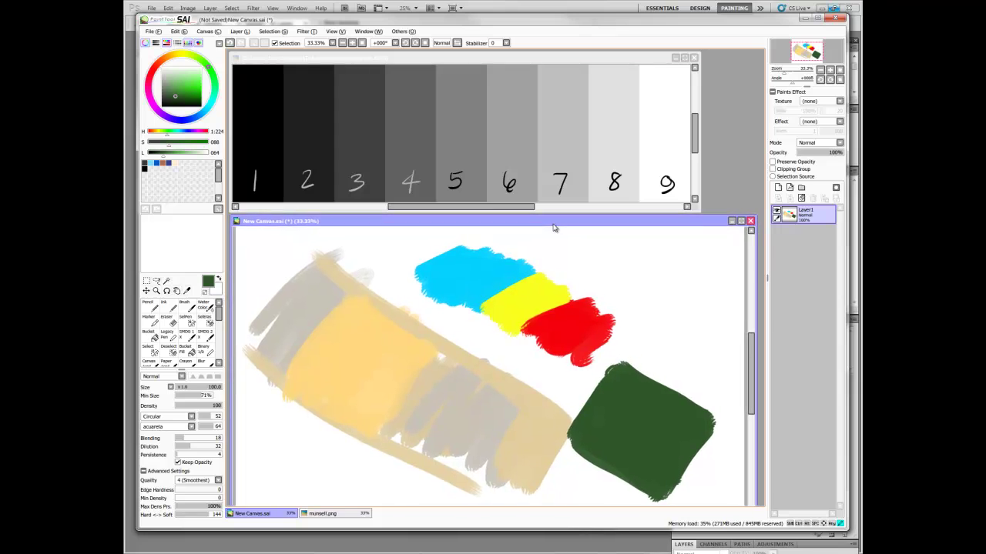
click(133, 266)
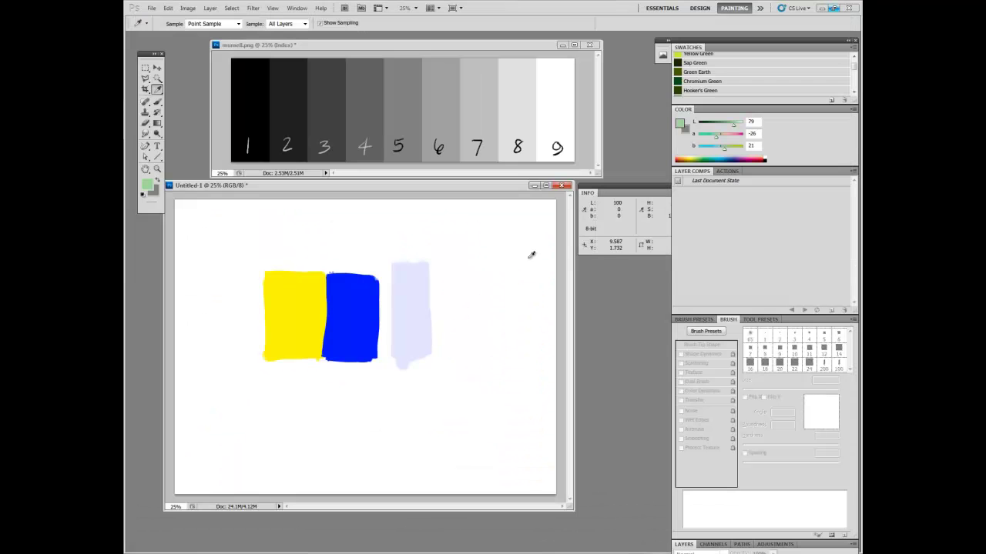